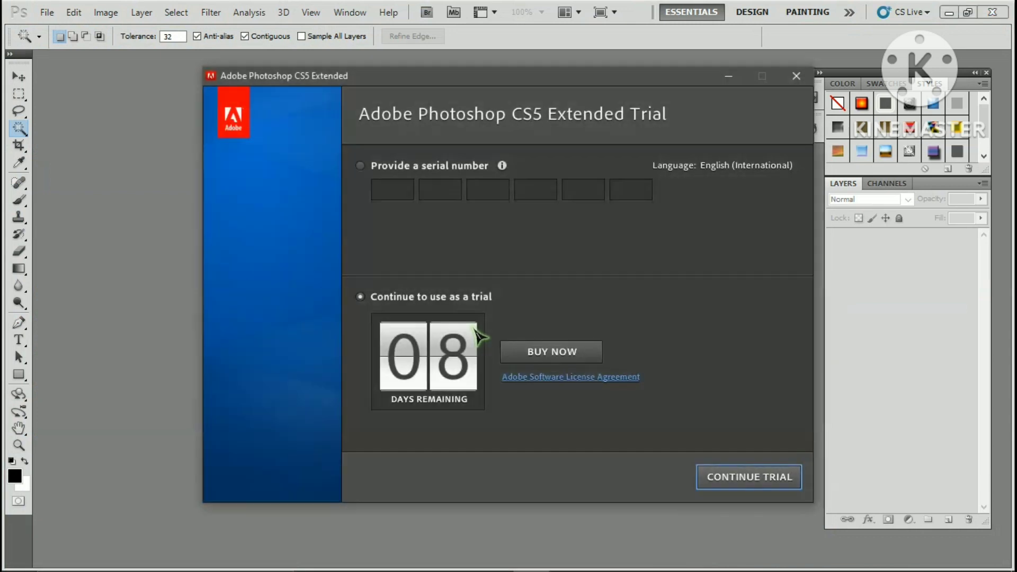
Continue the trial and create a new 800 × 800 pixel RGB document at 300 pixels/cm with a white background.
{"action": "left_click", "coordinate": [730, 478]}
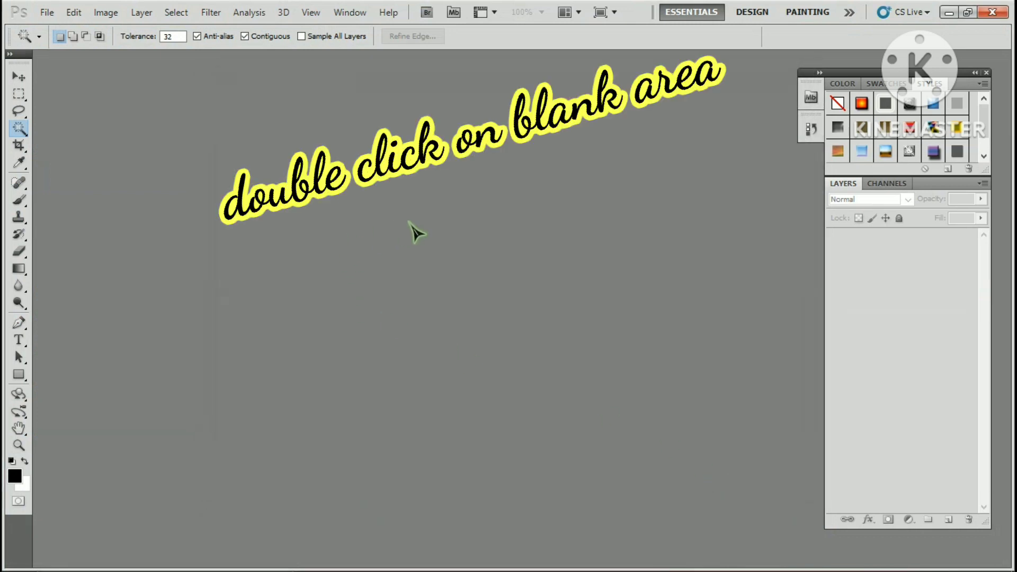
{"action": "double_click", "coordinate": [400, 307]}
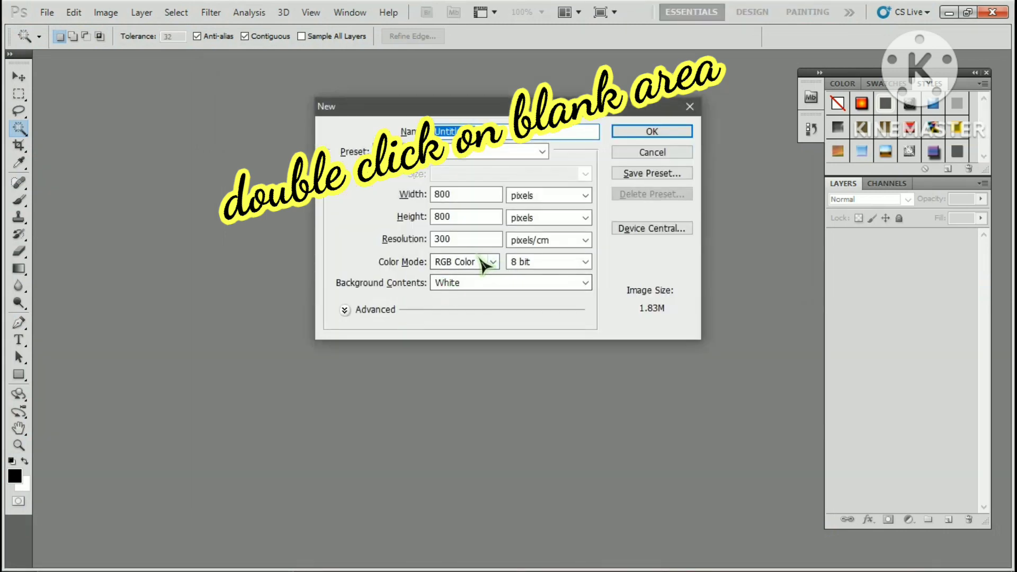
{"action": "double_click", "coordinate": [475, 242]}
{"action": "double_click", "coordinate": [458, 215]}
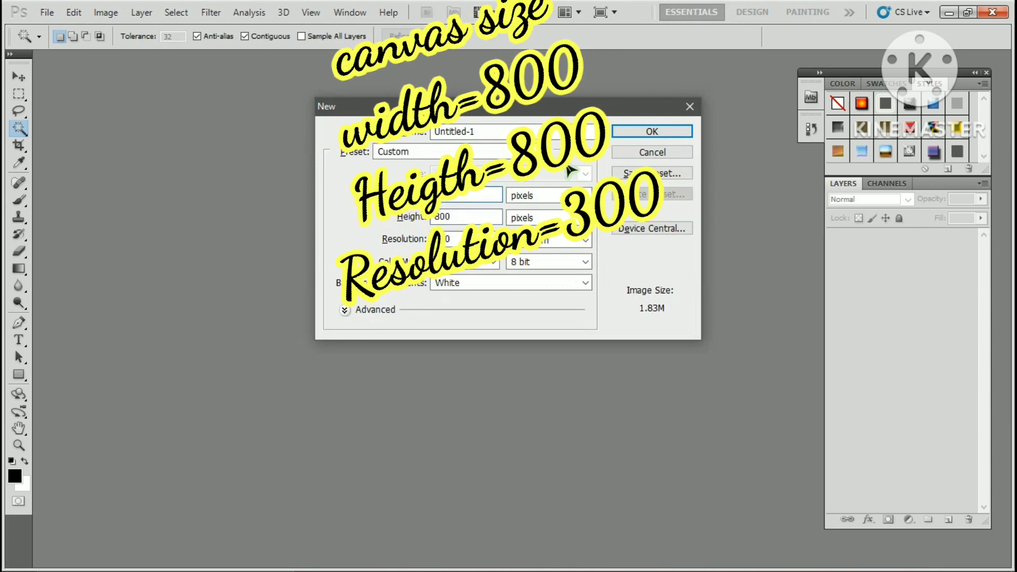
{"action": "left_click", "coordinate": [644, 135]}
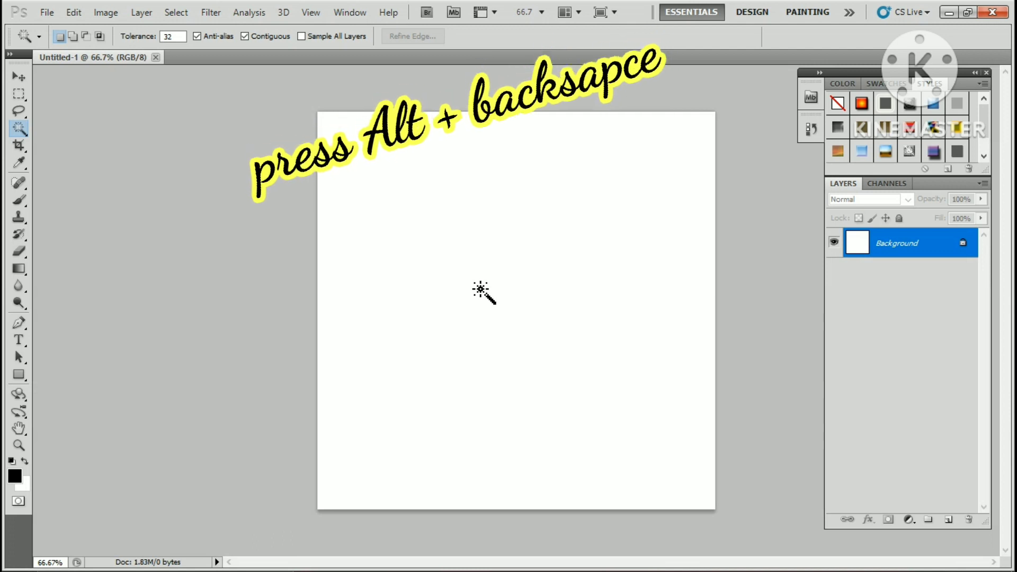
Fill the background with the black foreground colour and convert it into an unlocked layer.
{"action": "key", "text": "alt+BackSpace"}
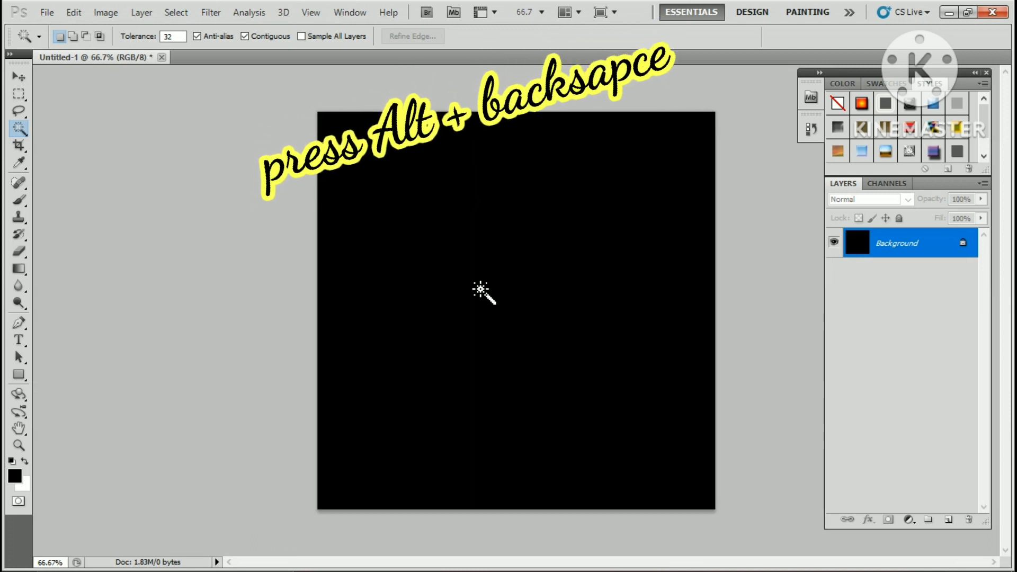
{"action": "double_click", "coordinate": [944, 245]}
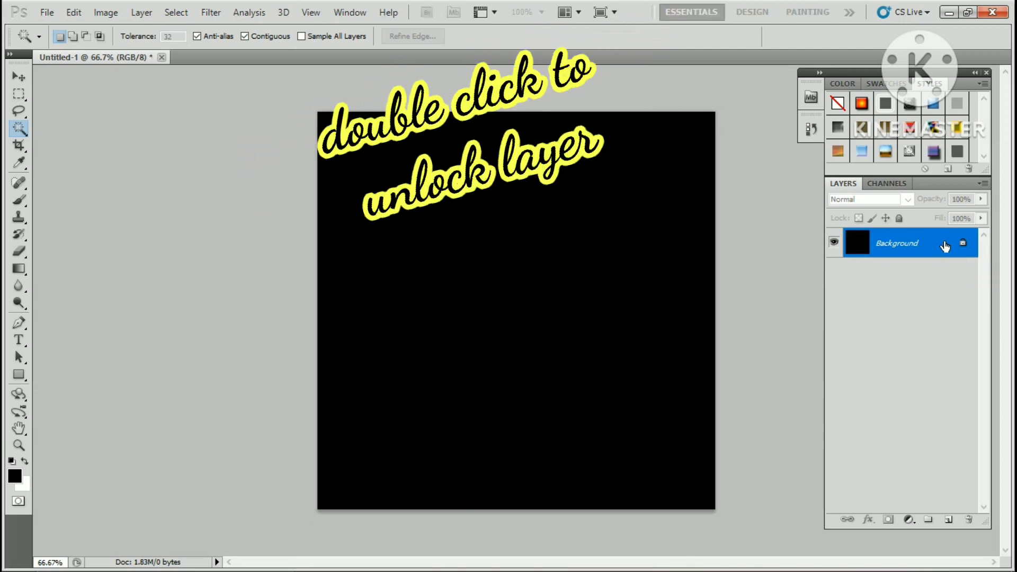
{"action": "left_click", "coordinate": [649, 178]}
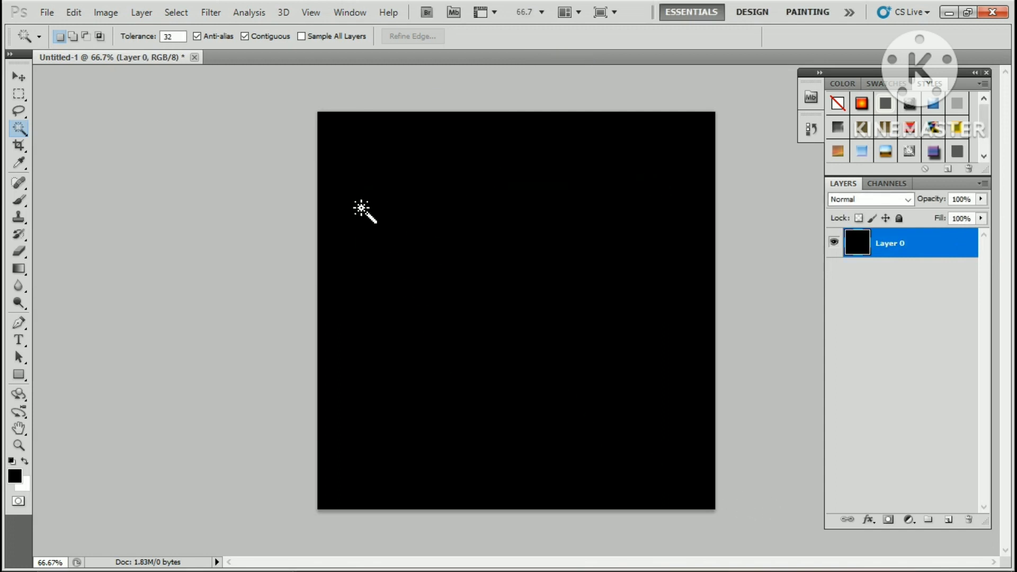
Render a 50-300mm Zoom lens flare at 100% brightness on the black layer, centred slightly up and right of the canvas middle.
{"action": "left_click", "coordinate": [213, 16]}
{"action": "mouse_move", "coordinate": [264, 219]}
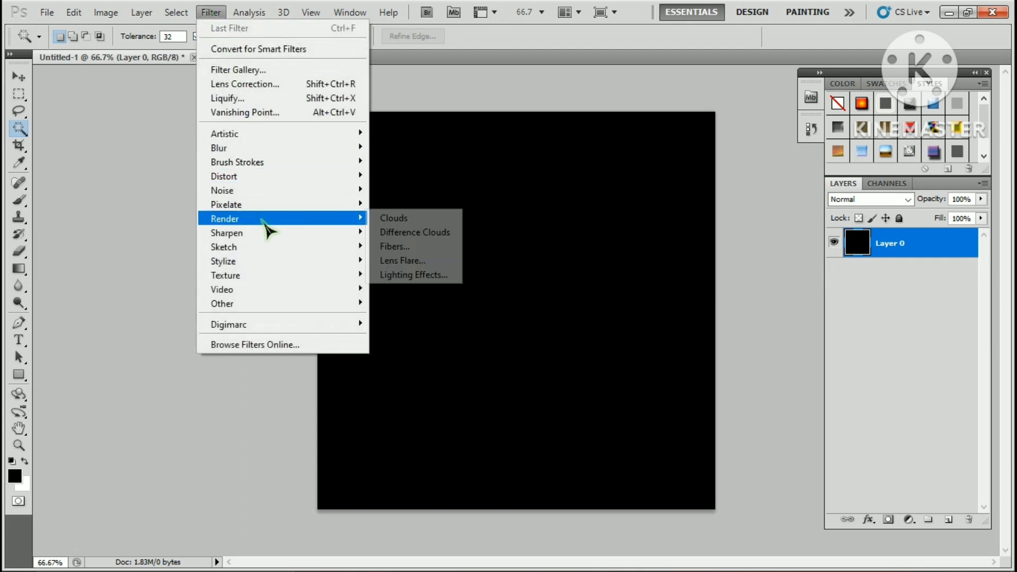
{"action": "left_click", "coordinate": [403, 261]}
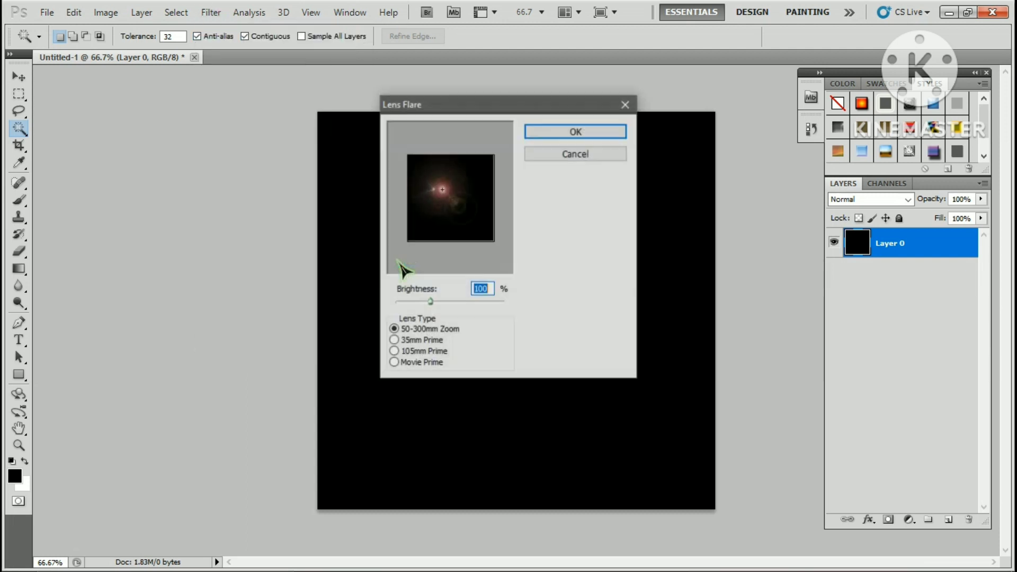
{"action": "left_click_drag", "start_coordinate": [439, 191], "coordinate": [460, 188]}
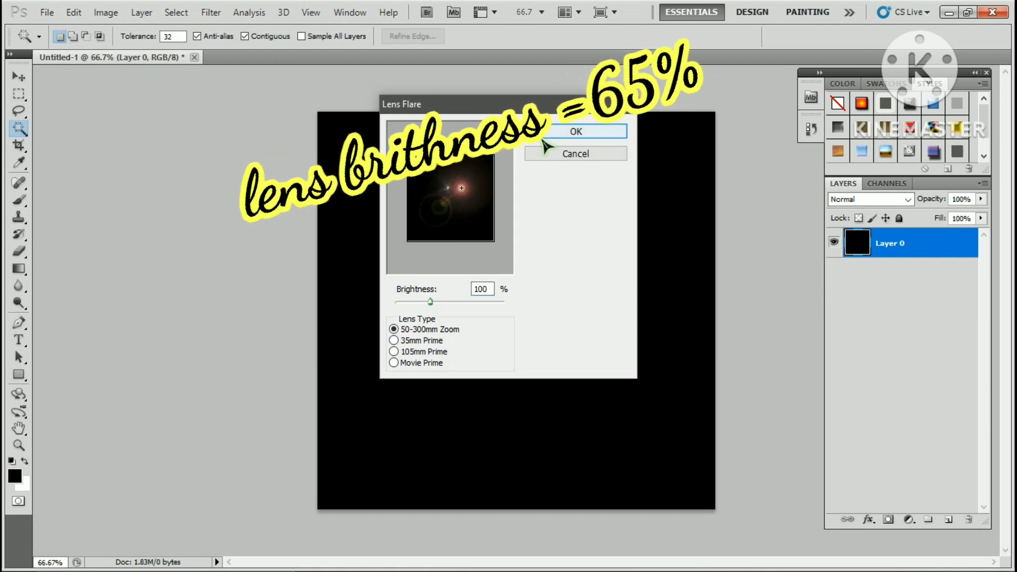
{"action": "left_click", "coordinate": [575, 132]}
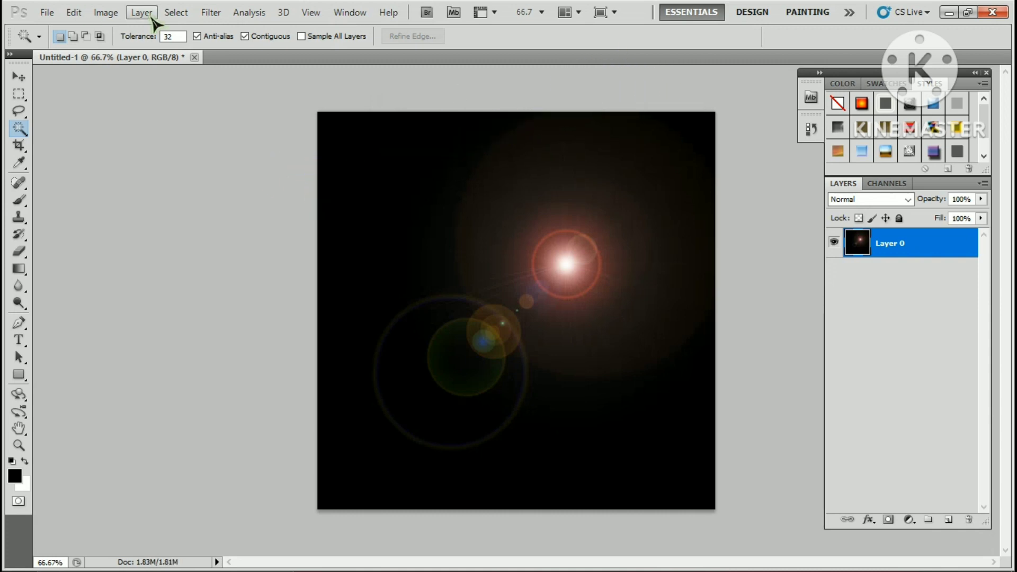
Apply the Polar Coordinates distortion to the flare layer with the Polar to Rectangular option.
{"action": "left_click", "coordinate": [212, 13]}
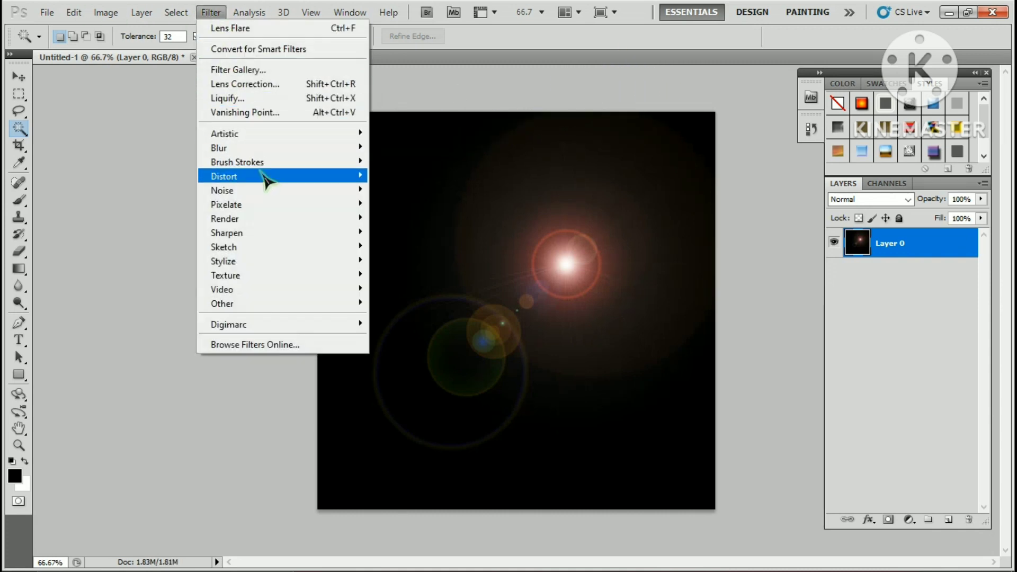
{"action": "mouse_move", "coordinate": [265, 176]}
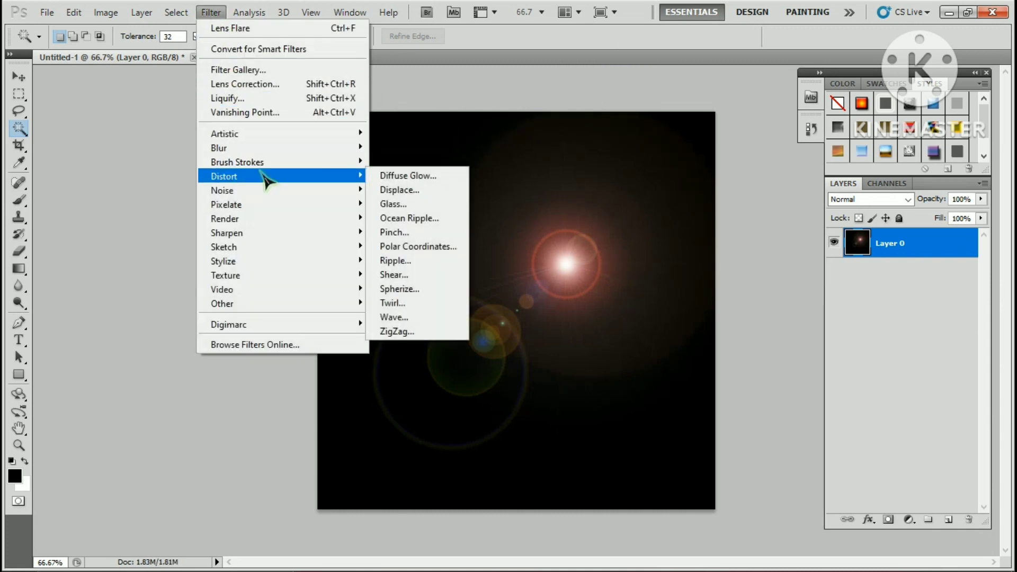
{"action": "left_click", "coordinate": [402, 247]}
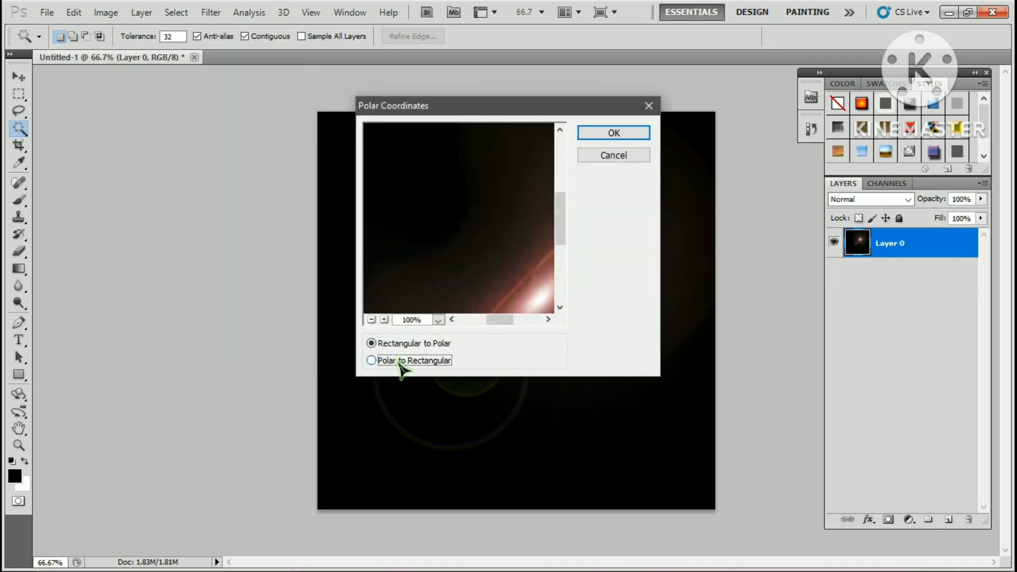
{"action": "left_click", "coordinate": [402, 361]}
{"action": "left_click", "coordinate": [596, 133]}
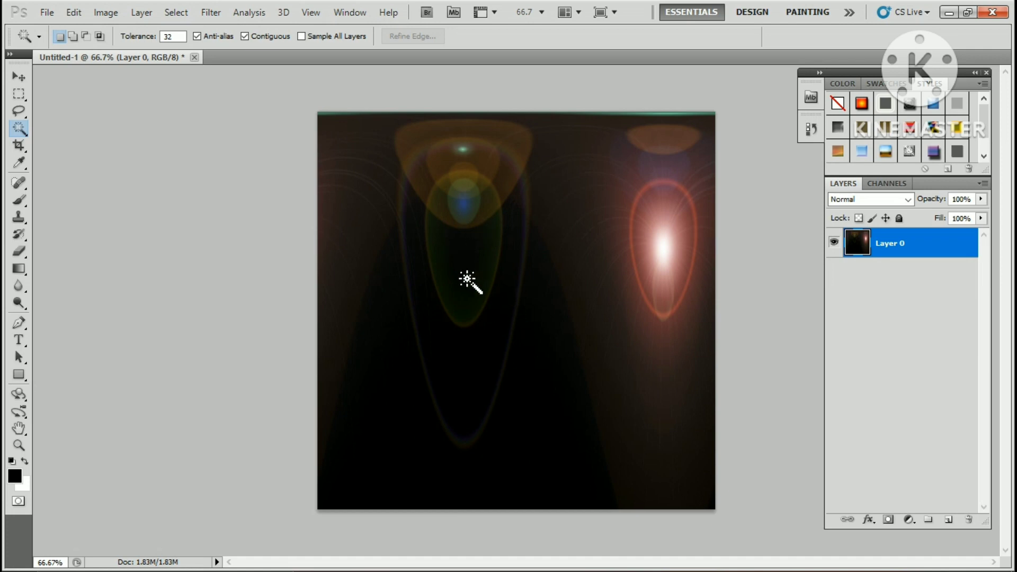
Flip the distorted flare layer vertically.
{"action": "left_click", "coordinate": [211, 13]}
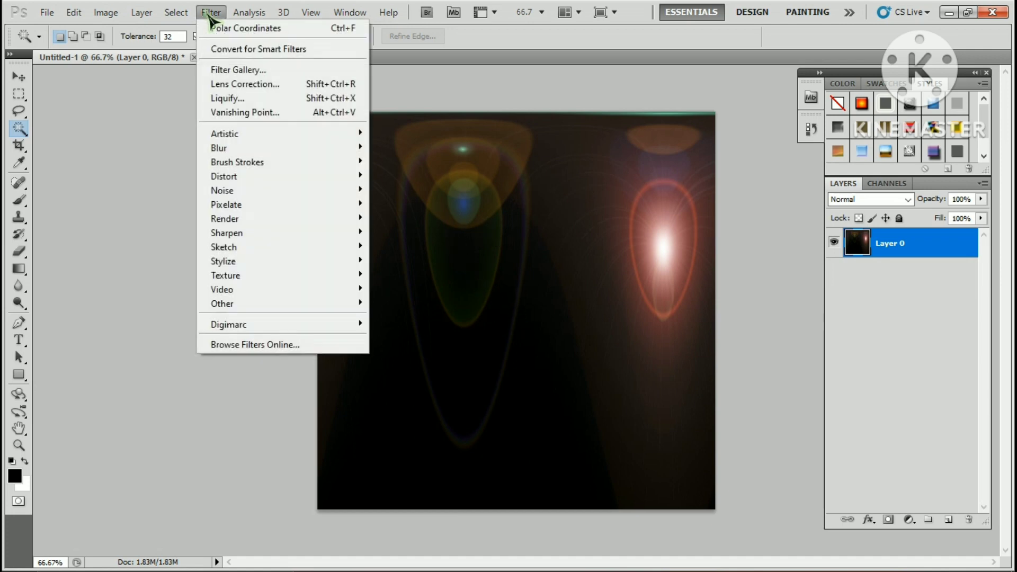
{"action": "left_click", "coordinate": [73, 13]}
{"action": "left_click", "coordinate": [74, 13]}
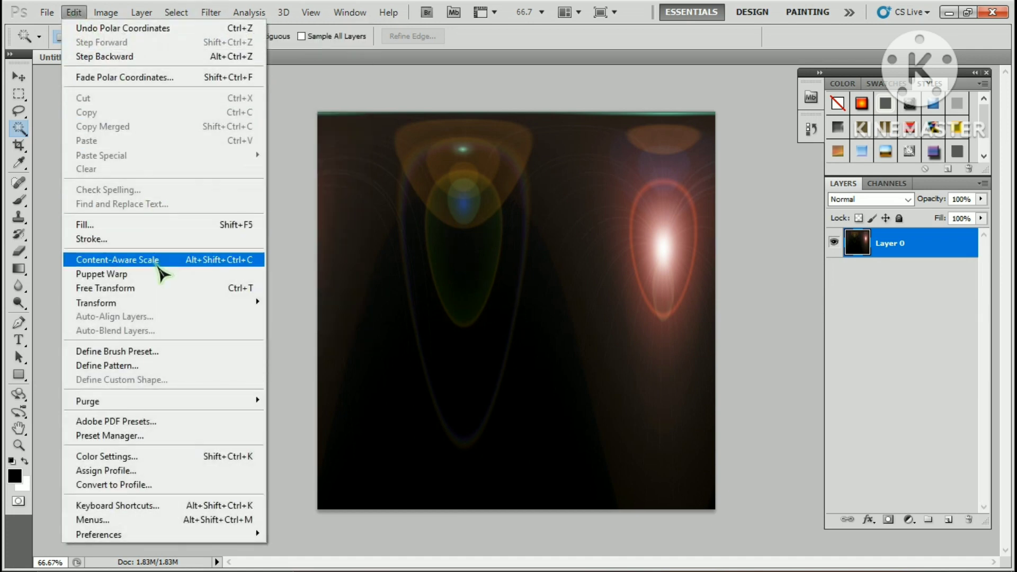
{"action": "mouse_move", "coordinate": [161, 302]}
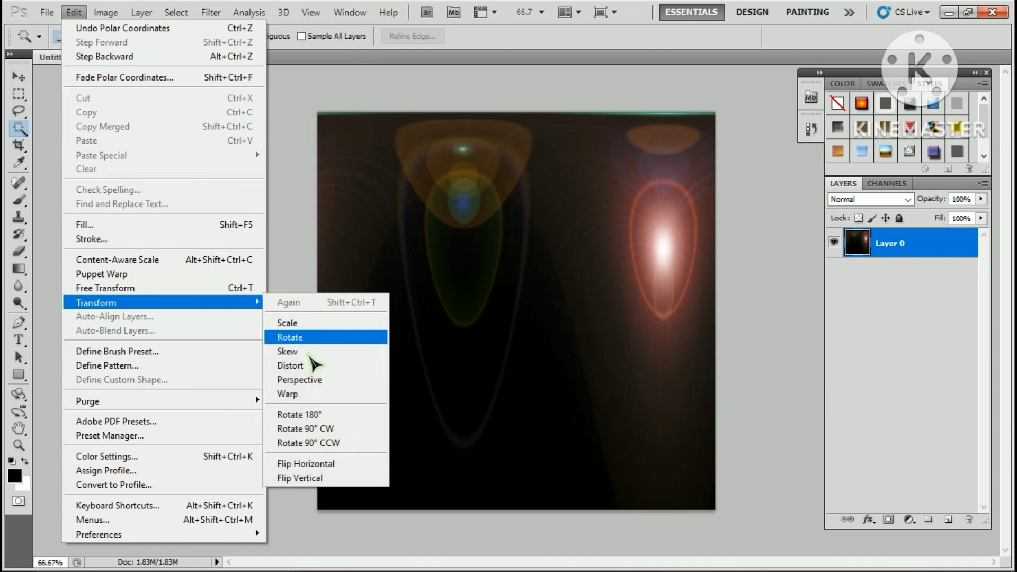
{"action": "left_click", "coordinate": [323, 479]}
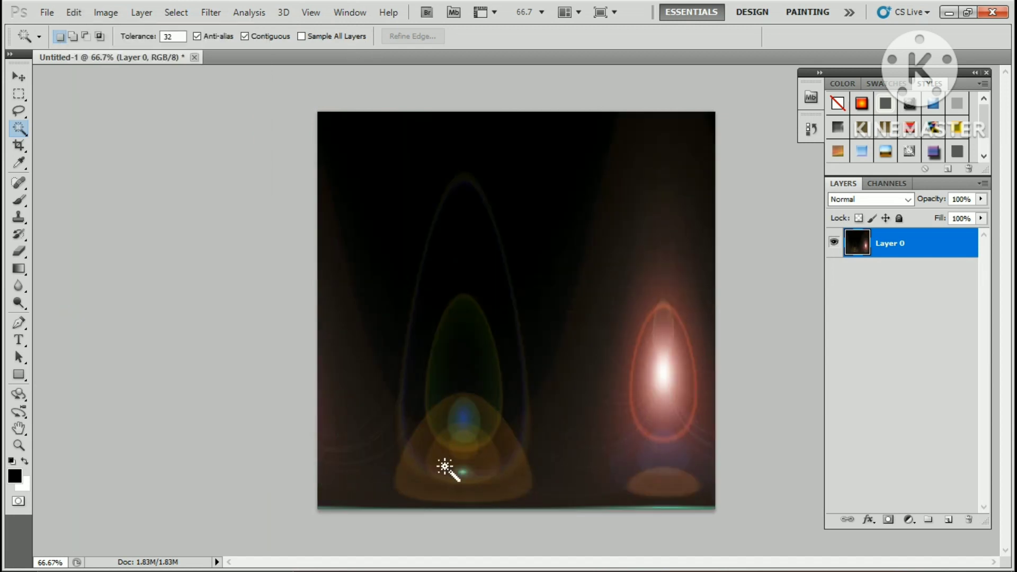
Apply the Polar Coordinates distortion to the flipped layer with the Rectangular to Polar option.
{"action": "left_click", "coordinate": [222, 18]}
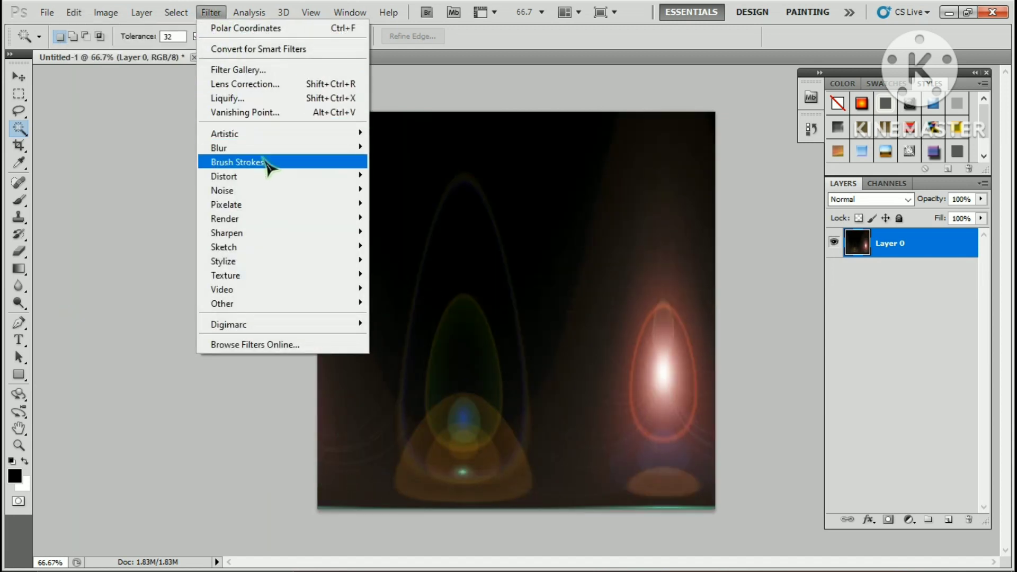
{"action": "mouse_move", "coordinate": [275, 185]}
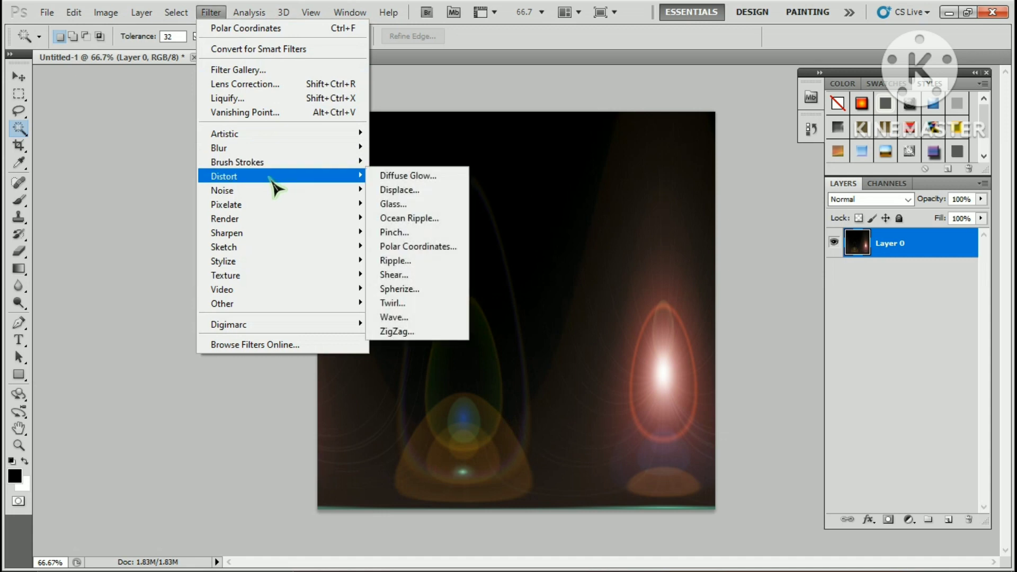
{"action": "left_click", "coordinate": [417, 247]}
{"action": "left_click", "coordinate": [414, 344]}
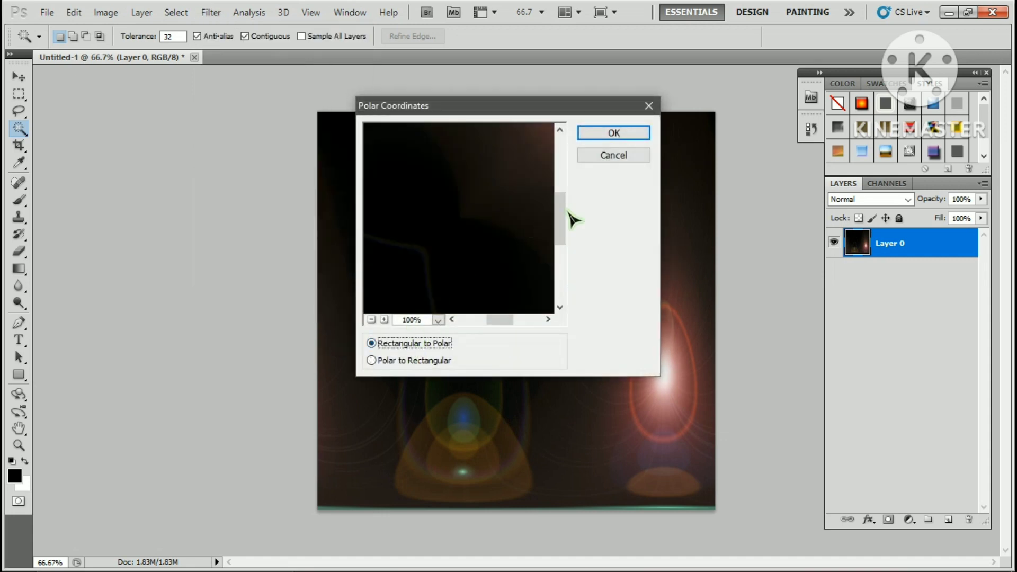
{"action": "left_click", "coordinate": [613, 133]}
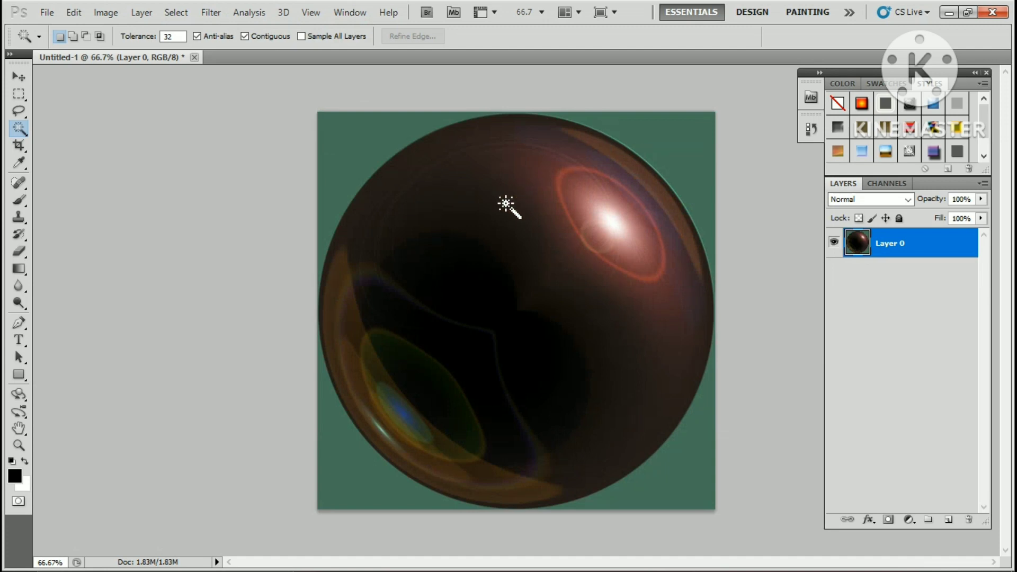
Select the green area around the sphere, invert the selection and copy the sphere onto its own layer.
{"action": "left_click", "coordinate": [359, 159]}
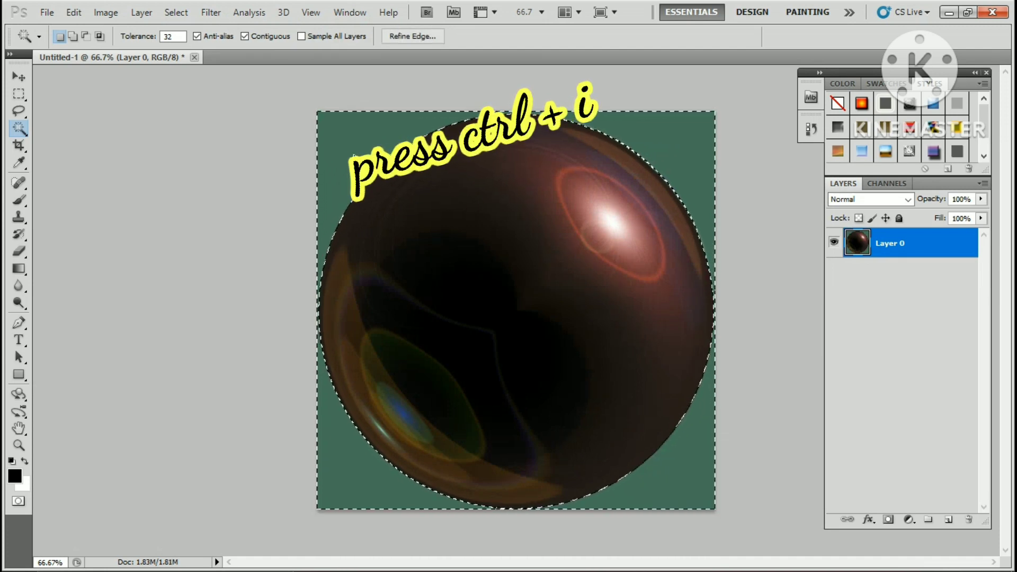
{"action": "key", "text": "ctrl+shift+i"}
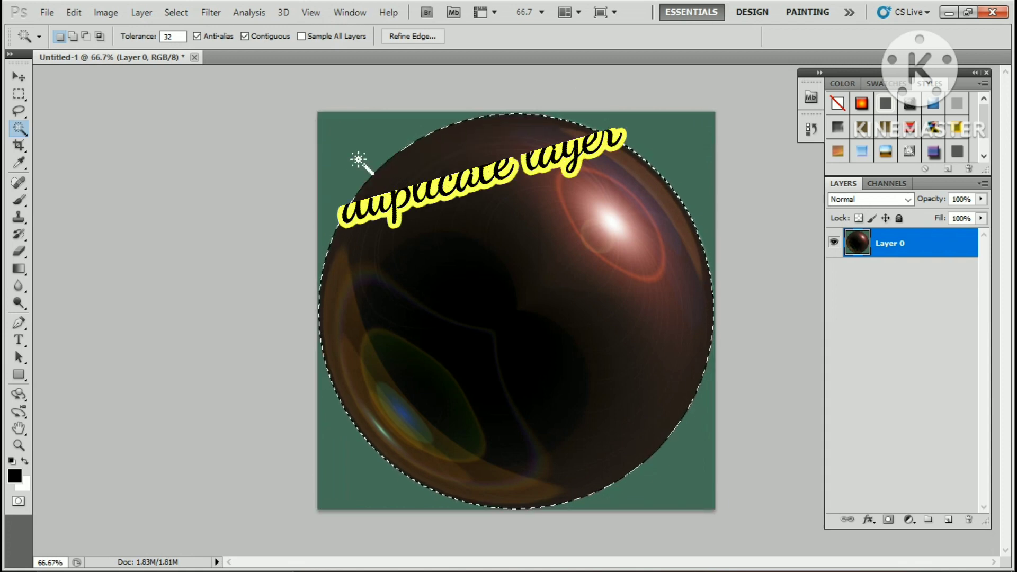
{"action": "key", "text": "ctrl+j"}
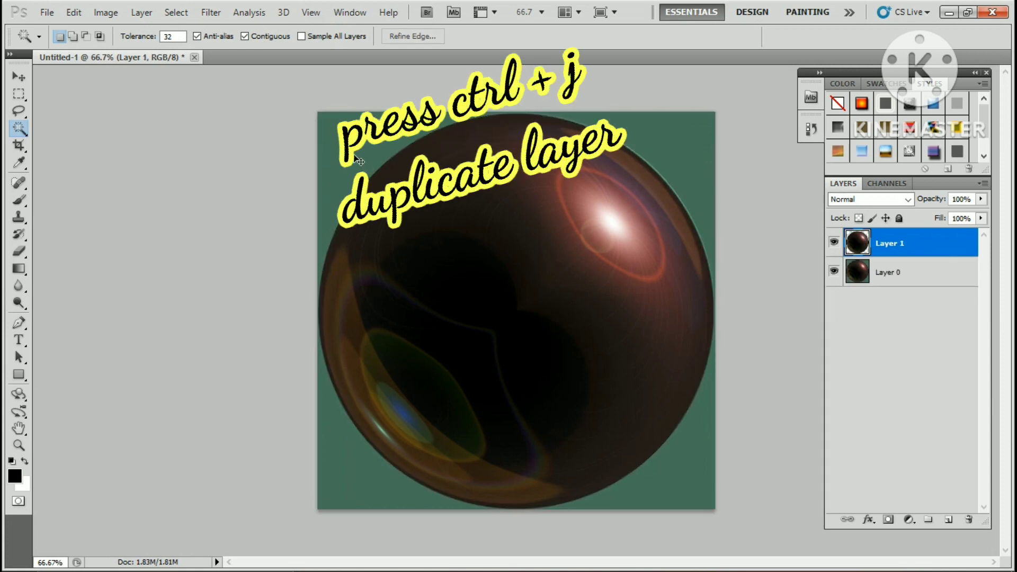
Add one empty layer above Layer 0 and another above Layer 1, and fill the one above Layer 0 with black.
{"action": "left_click", "coordinate": [878, 274]}
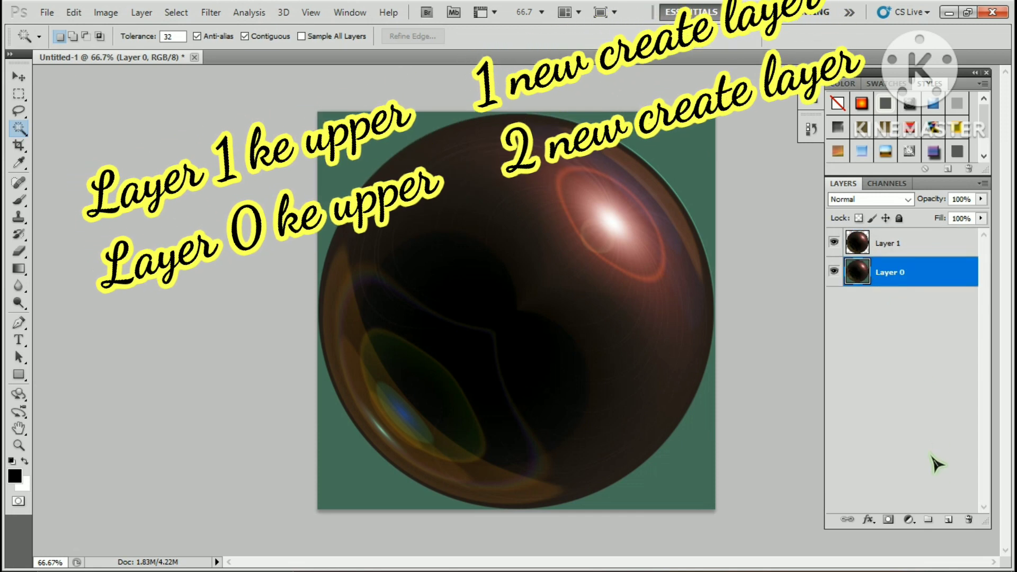
{"action": "left_click", "coordinate": [948, 521]}
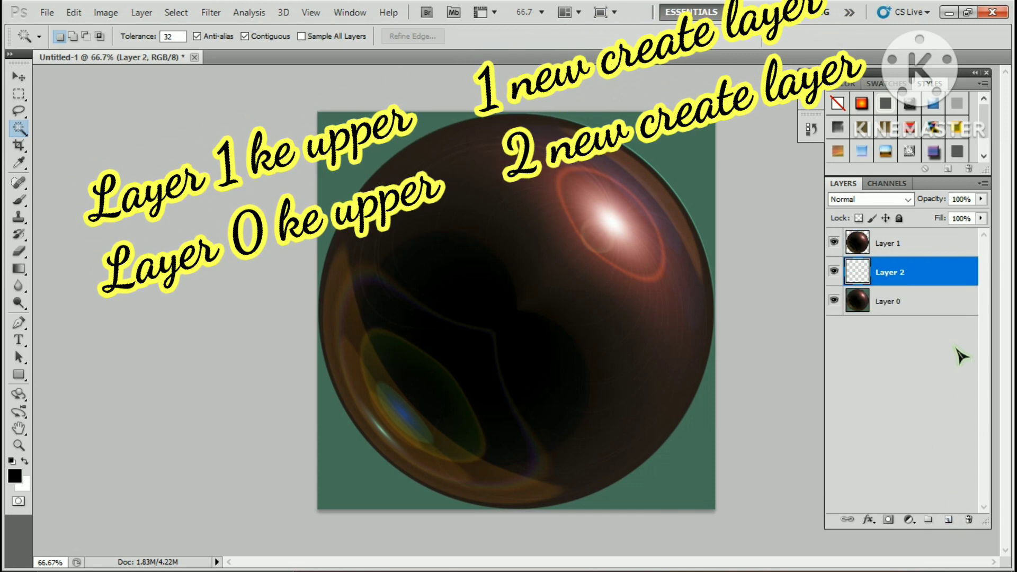
{"action": "left_click", "coordinate": [930, 249]}
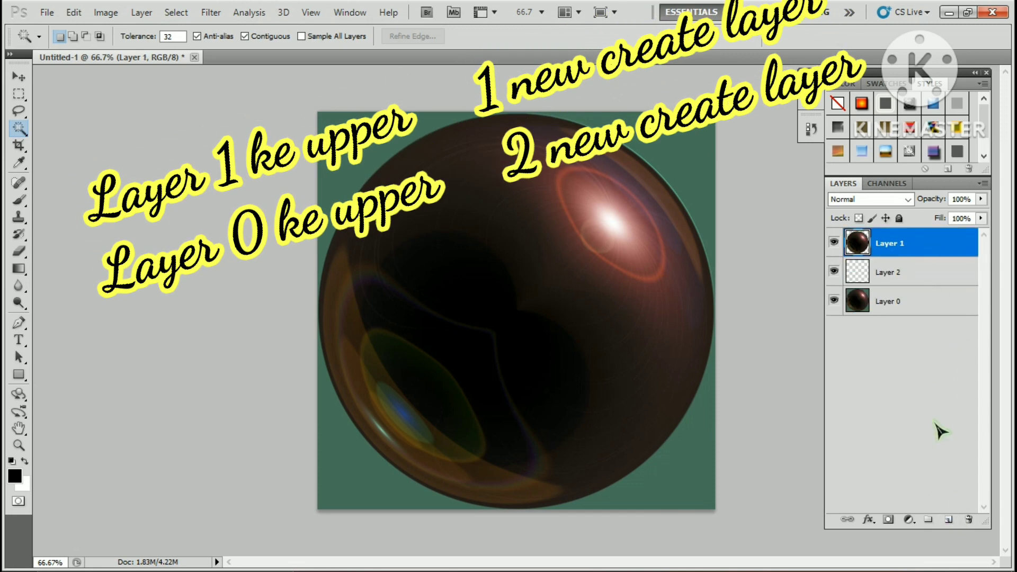
{"action": "left_click", "coordinate": [948, 521]}
{"action": "left_click", "coordinate": [941, 302]}
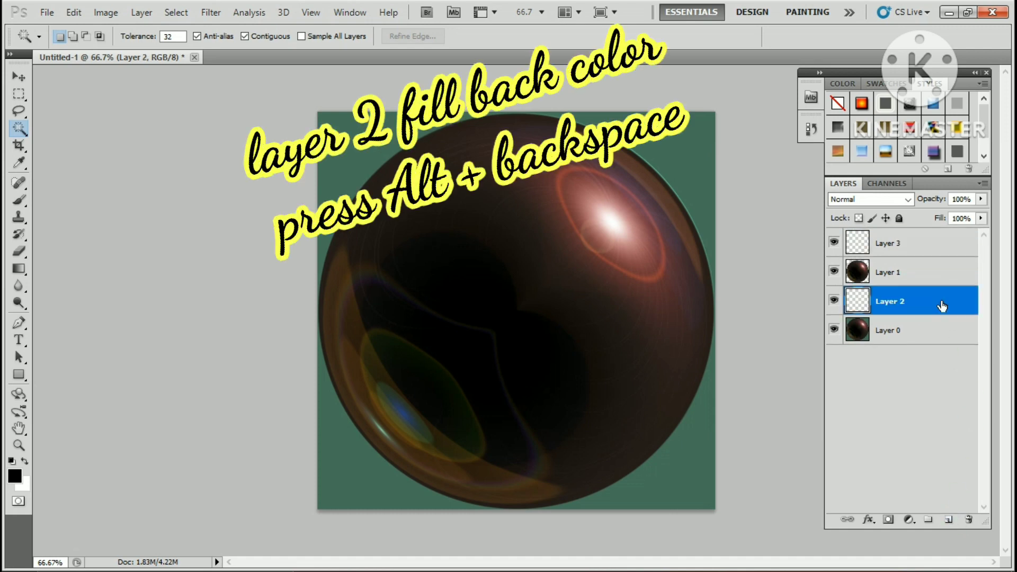
{"action": "key", "text": "alt+BackSpace"}
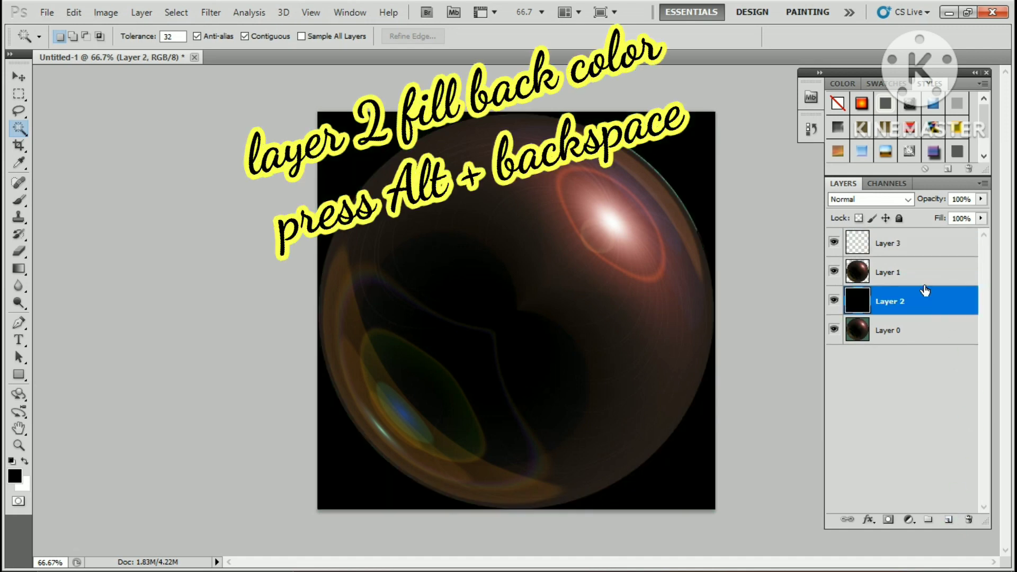
With the empty top layer active, load the RGB channel as a selection of the sphere's bright areas.
{"action": "left_click", "coordinate": [899, 248]}
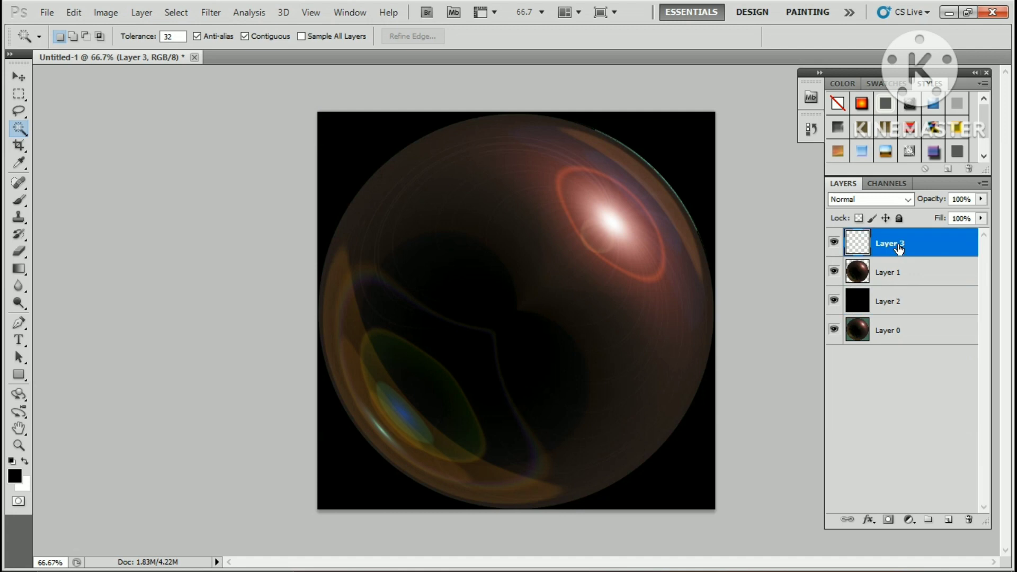
{"action": "left_click", "coordinate": [885, 185]}
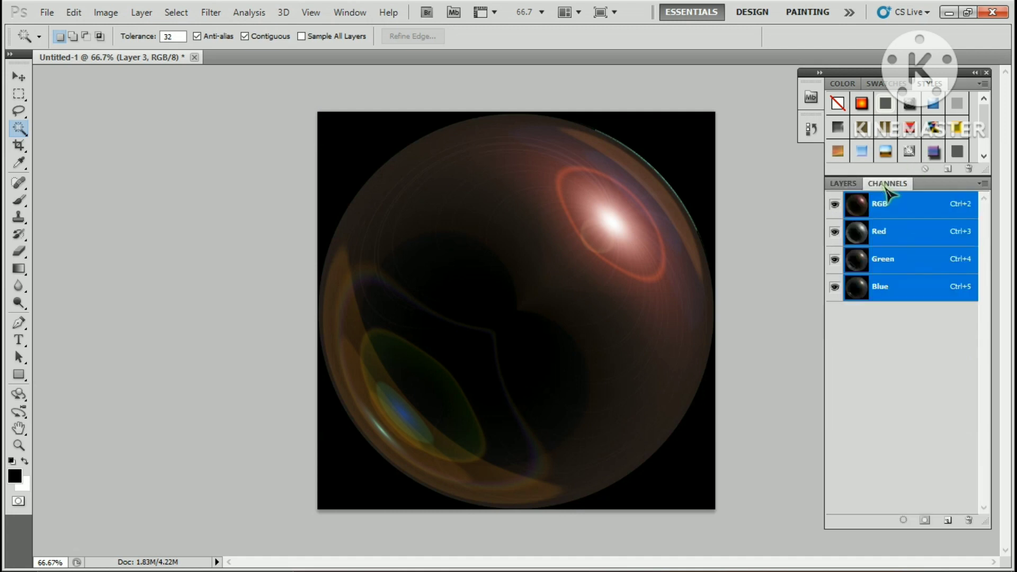
{"action": "left_click", "coordinate": [902, 521]}
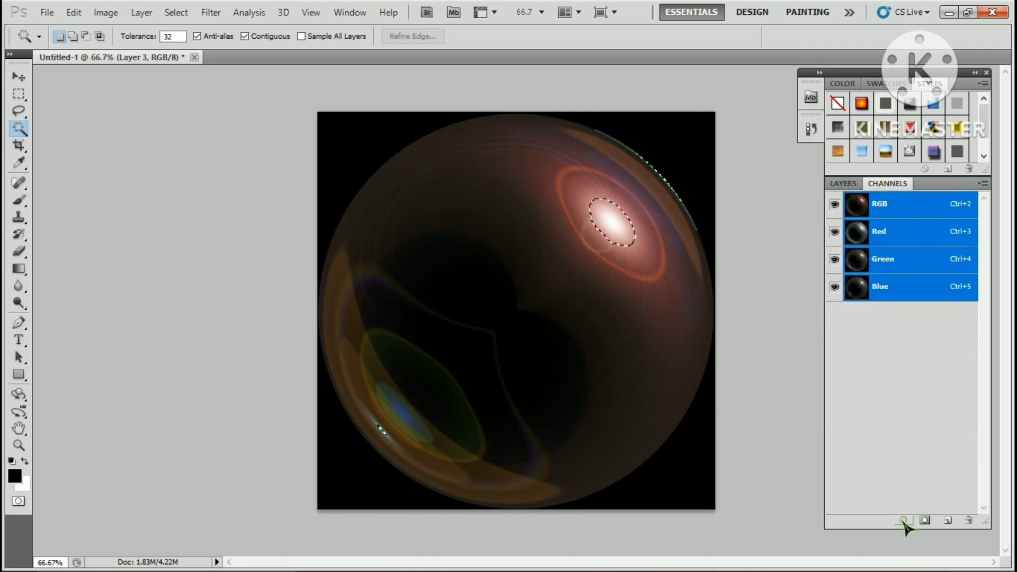
{"action": "left_click", "coordinate": [846, 185]}
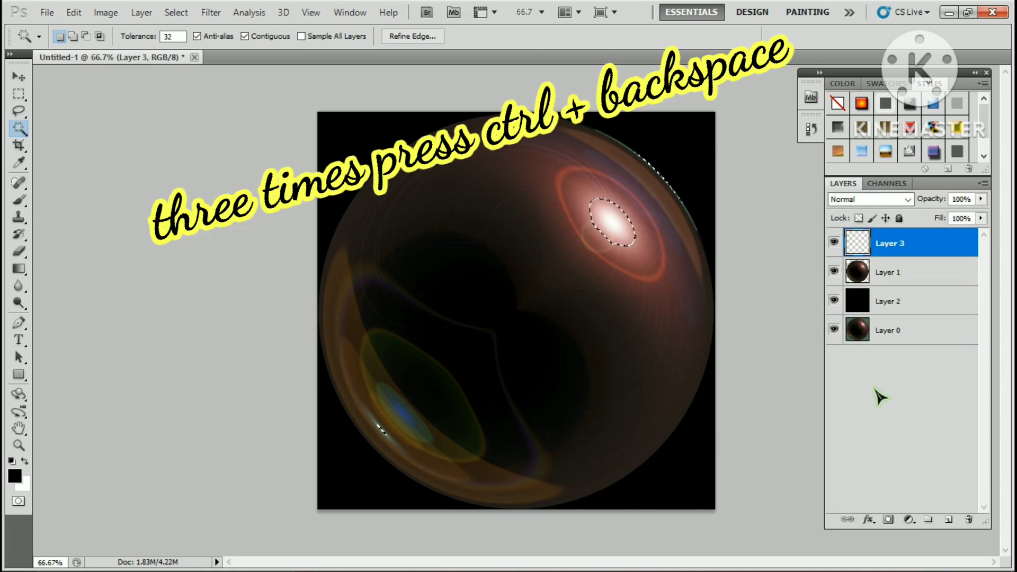
Fill the loaded highlight selection on Layer 3 with the white background colour three times to brighten the sphere.
{"action": "key", "text": "ctrl+BackSpace"}
{"action": "key", "text": "ctrl+BackSpace"}
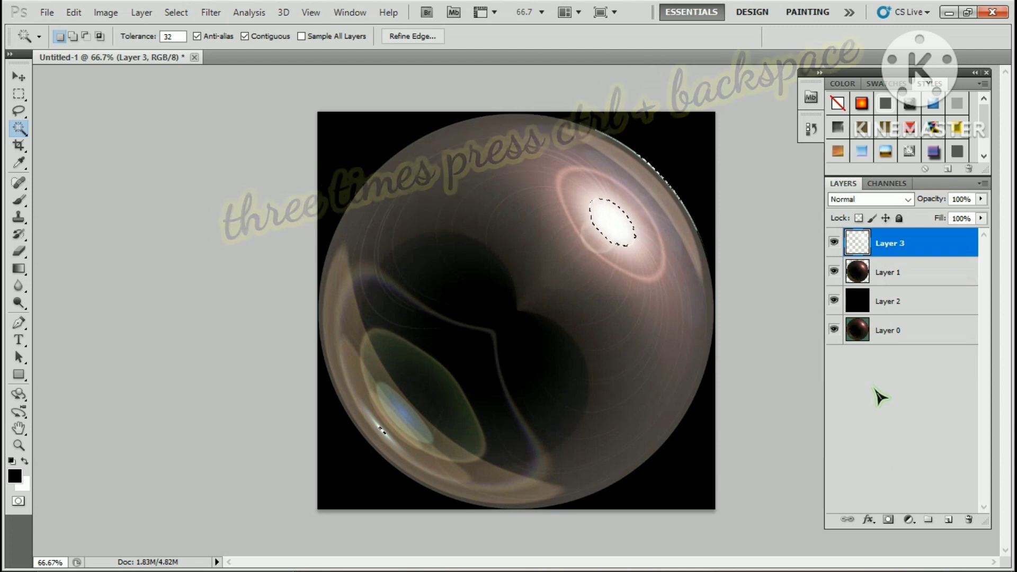
{"action": "key", "text": "ctrl+BackSpace"}
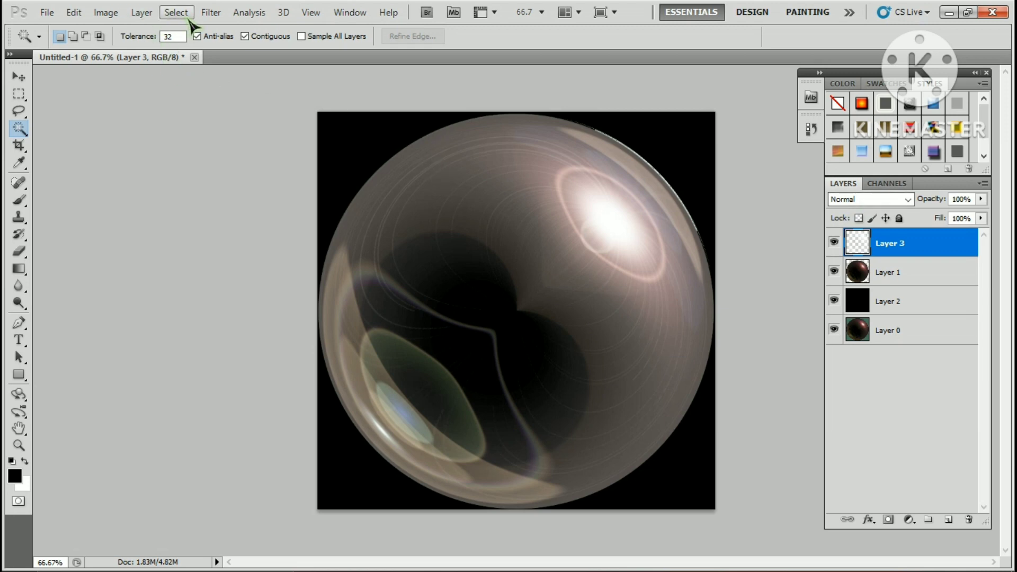
Select the black area around the sphere, save the selection as a new channel named "Study with computer" and deselect.
{"action": "left_click", "coordinate": [344, 144]}
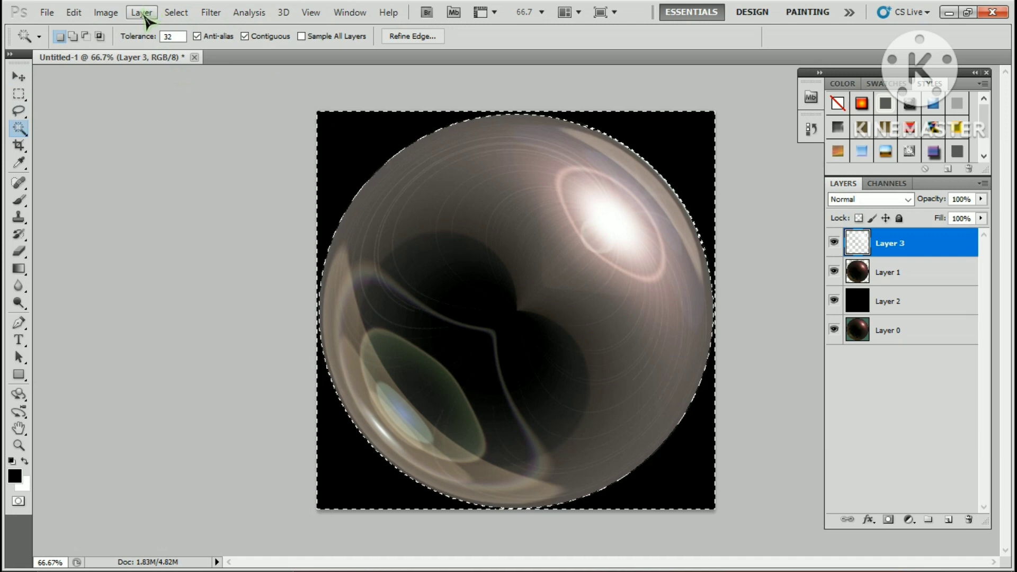
{"action": "left_click", "coordinate": [211, 13]}
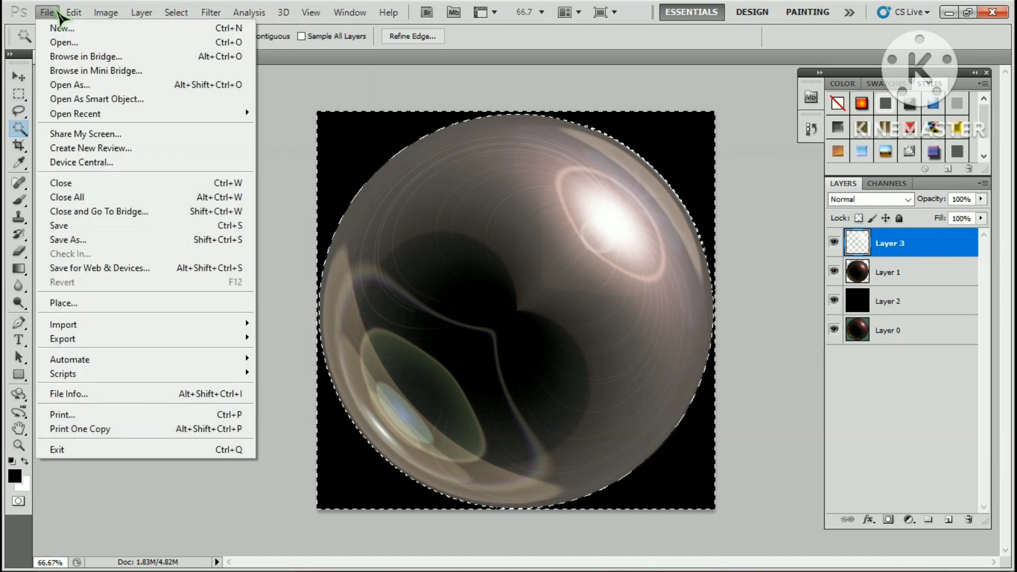
{"action": "left_click", "coordinate": [177, 15]}
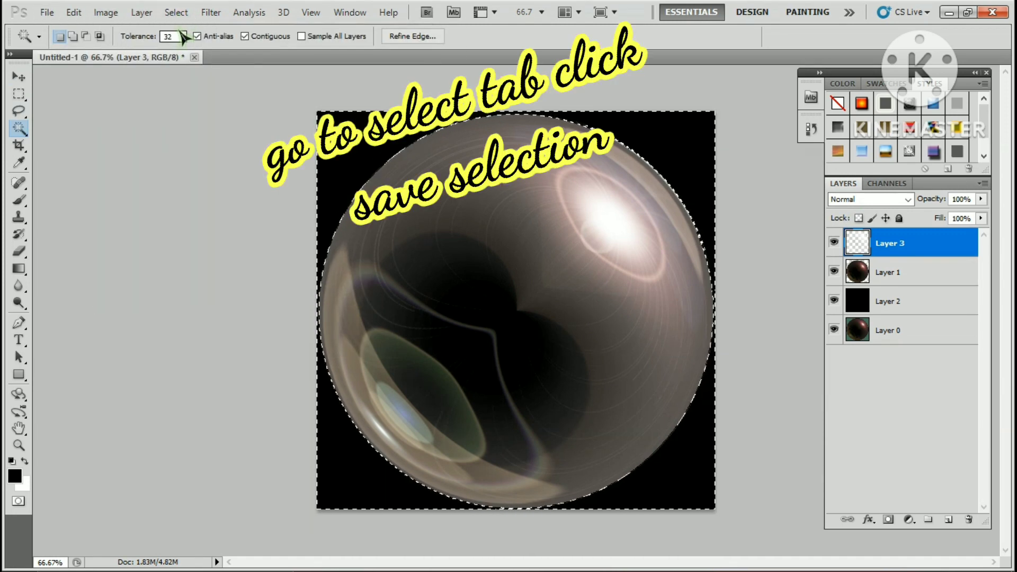
{"action": "left_click", "coordinate": [175, 12]}
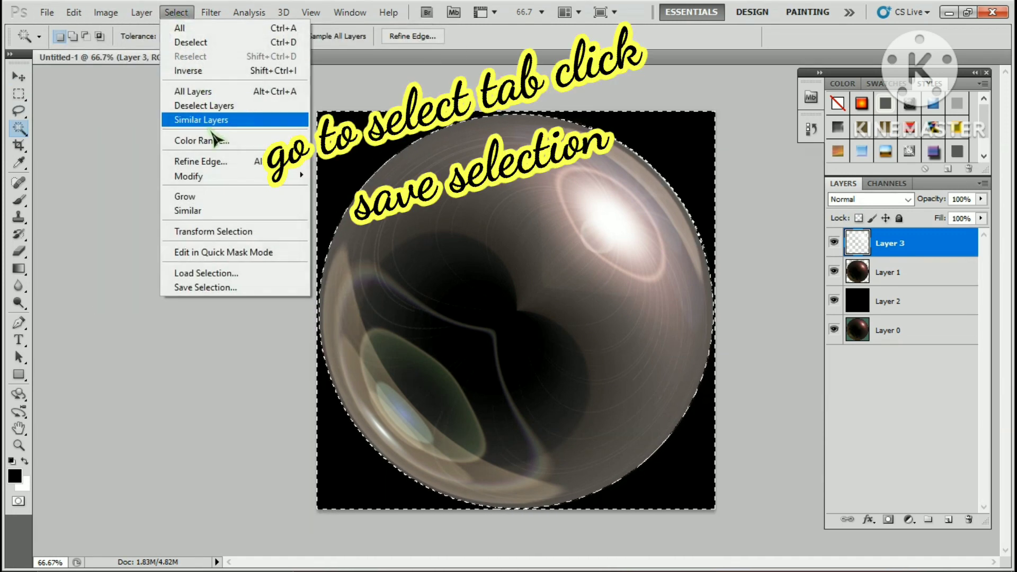
{"action": "left_click", "coordinate": [206, 288]}
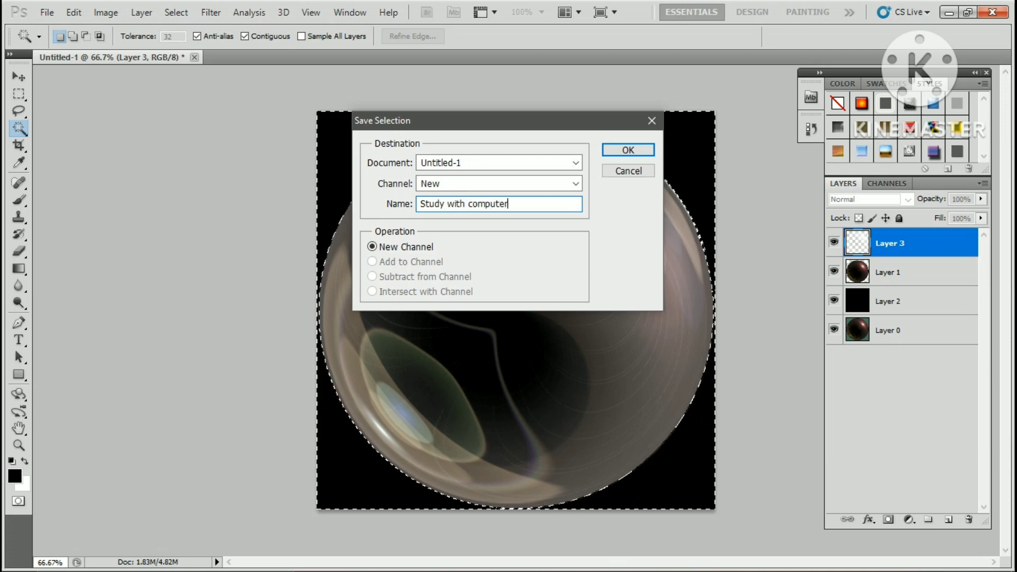
{"action": "key", "text": "Return"}
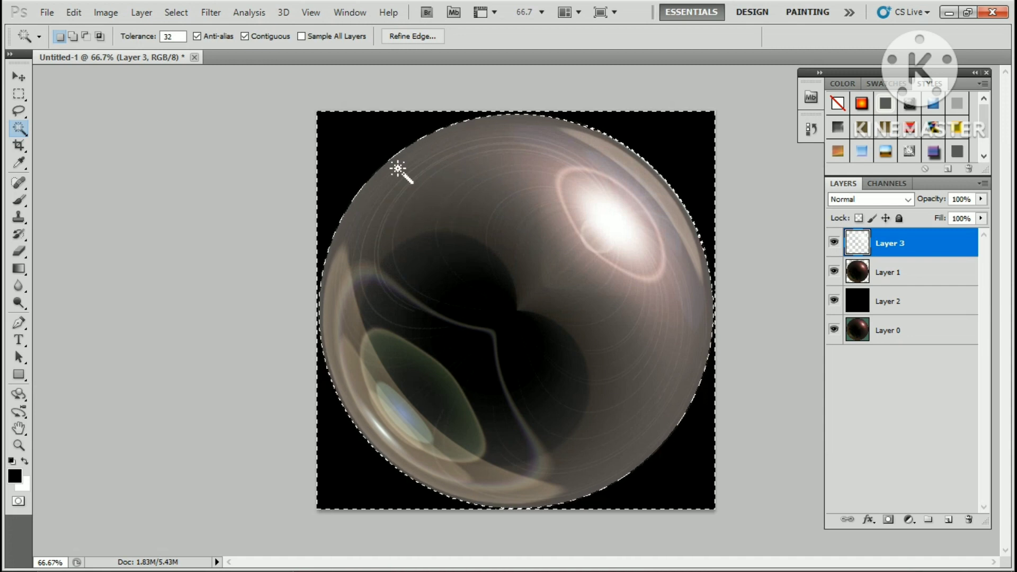
{"action": "key", "text": "ctrl+d"}
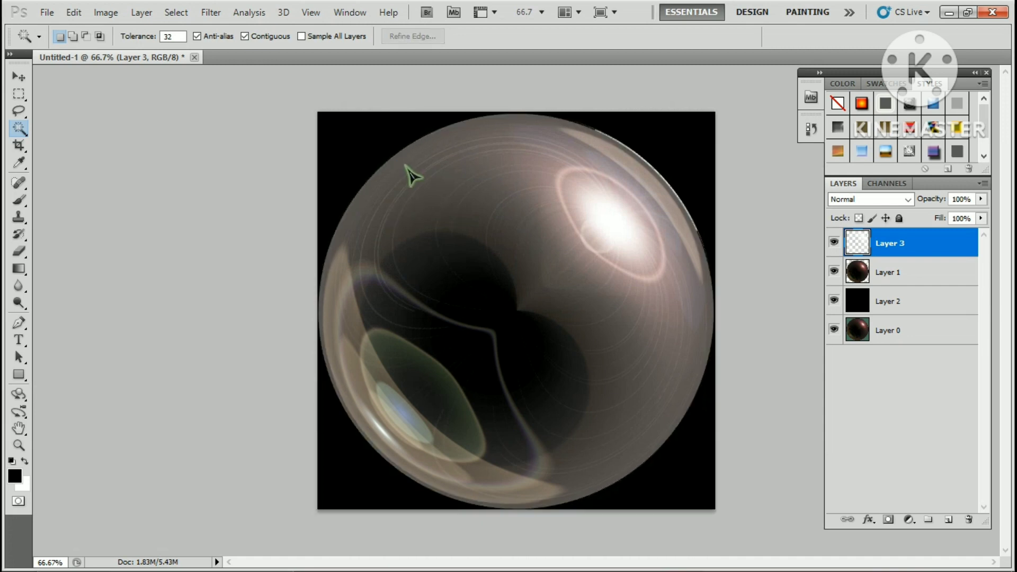
Open the Taj Mahal photo pexels-maahid-photos-3881104 from the Downloads folder.
{"action": "key", "text": "ctrl+o"}
{"action": "left_click", "coordinate": [335, 246]}
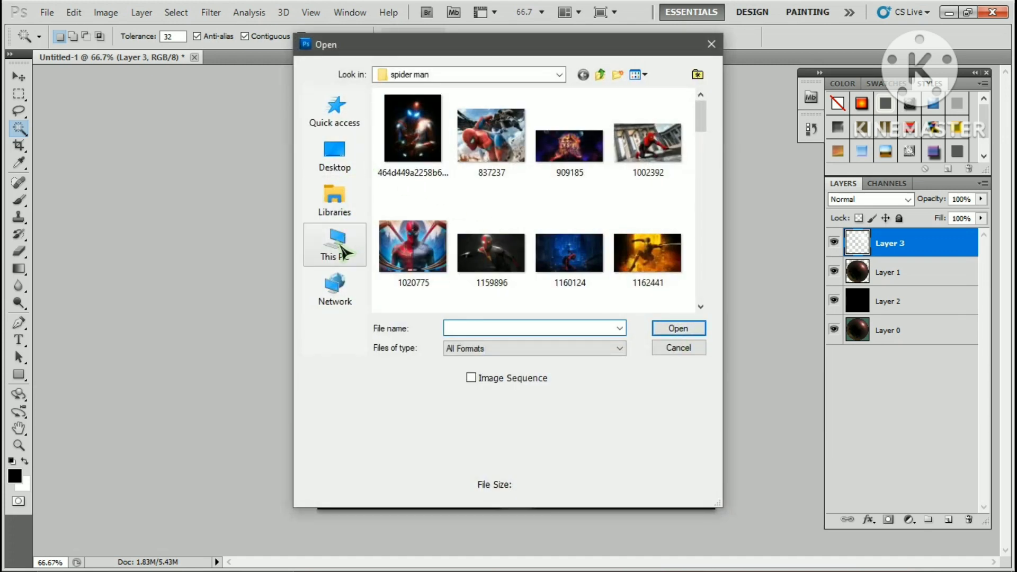
{"action": "scroll", "coordinate": [418, 246], "scroll_direction": "down", "scroll_amount": 3}
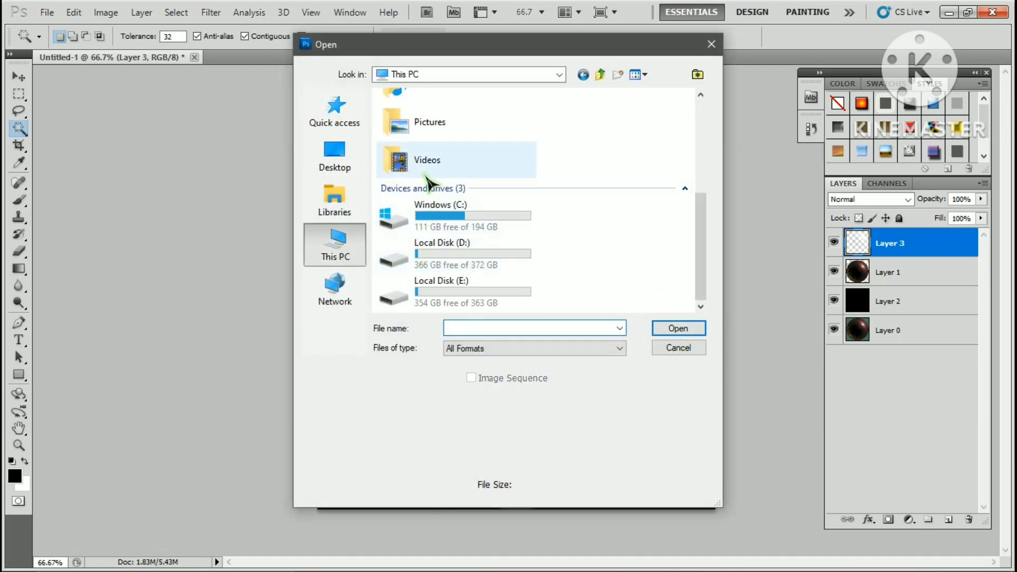
{"action": "scroll", "coordinate": [443, 246], "scroll_direction": "up", "scroll_amount": 5}
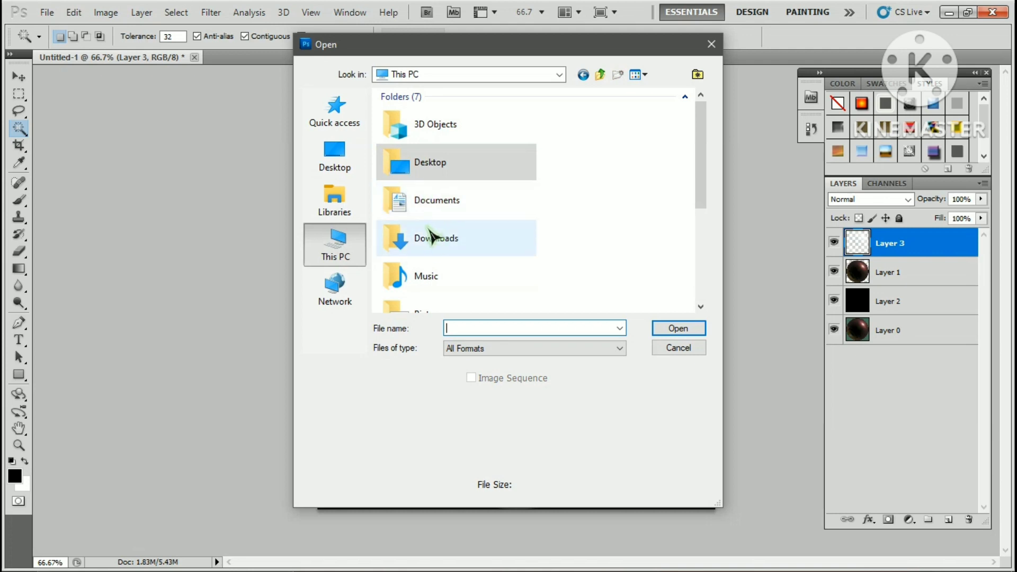
{"action": "double_click", "coordinate": [433, 247]}
{"action": "left_click", "coordinate": [439, 130]}
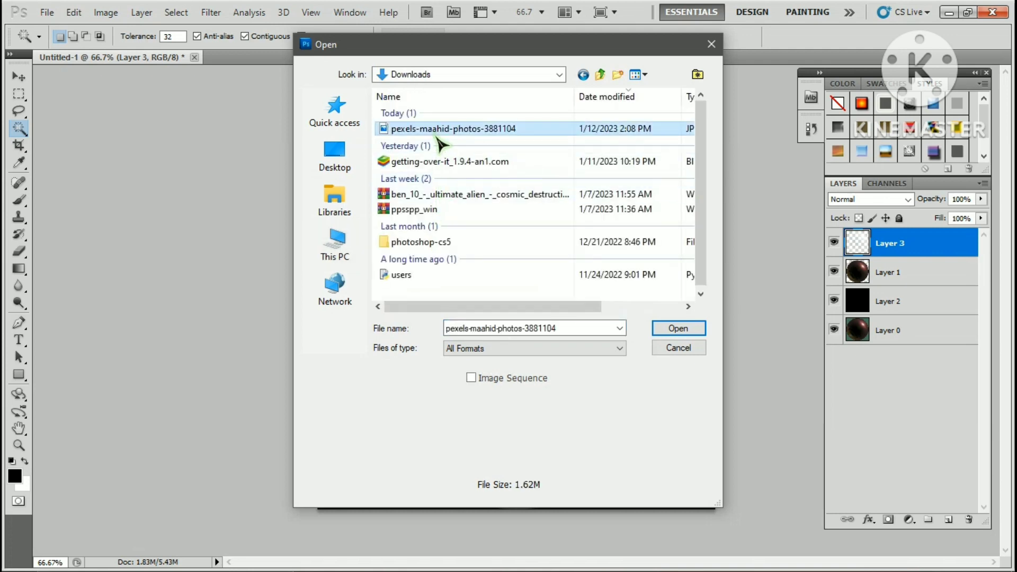
{"action": "left_click", "coordinate": [662, 330]}
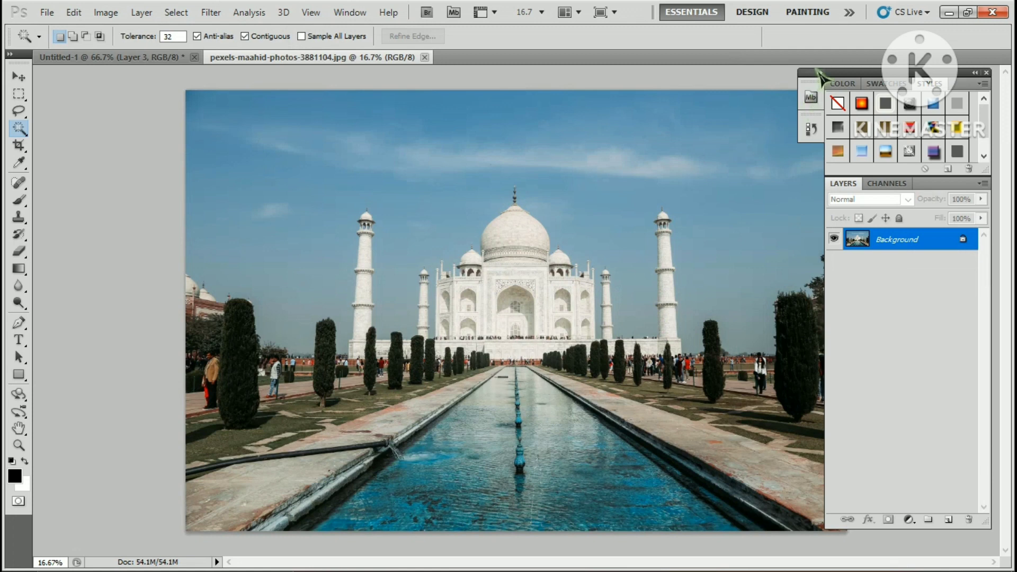
Convert the photo's locked Background into a regular layer named Layer 0.
{"action": "mouse_move", "coordinate": [824, 77]}
{"action": "left_mouse_down"}
{"action": "mouse_move", "coordinate": [882, 74]}
{"action": "mouse_move", "coordinate": [833, 75]}
{"action": "left_mouse_up"}
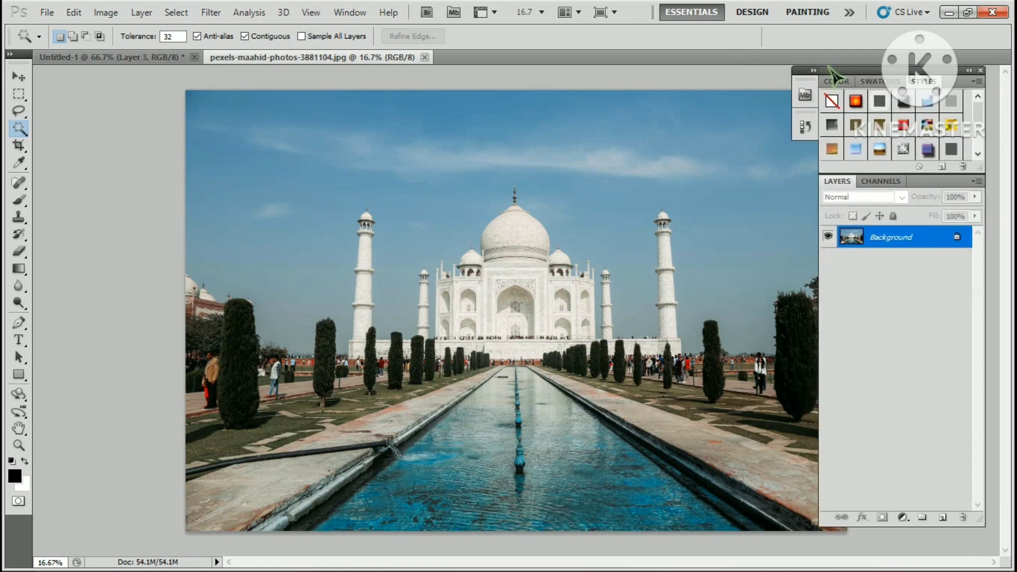
{"action": "double_click", "coordinate": [950, 236]}
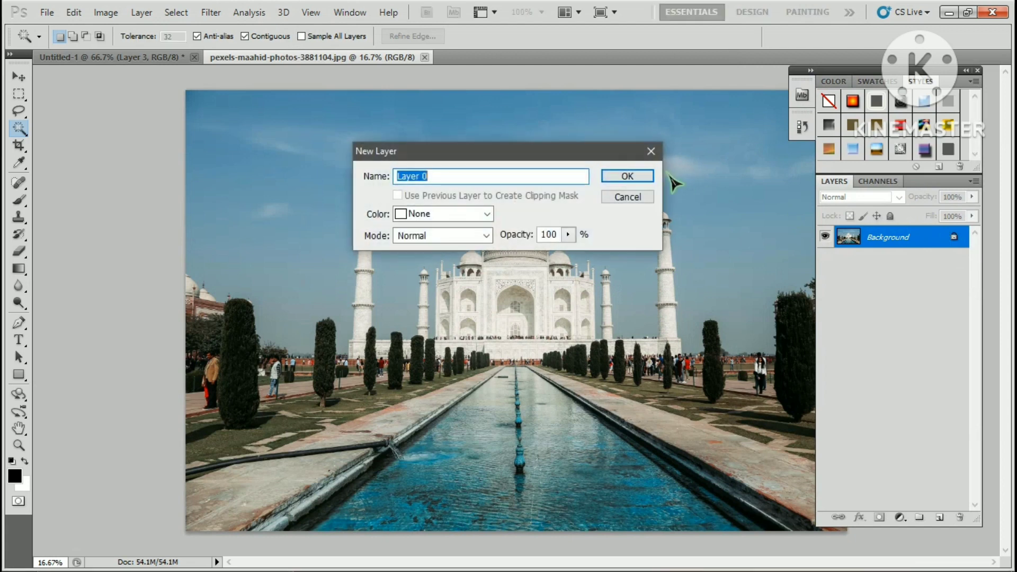
{"action": "left_click", "coordinate": [628, 177]}
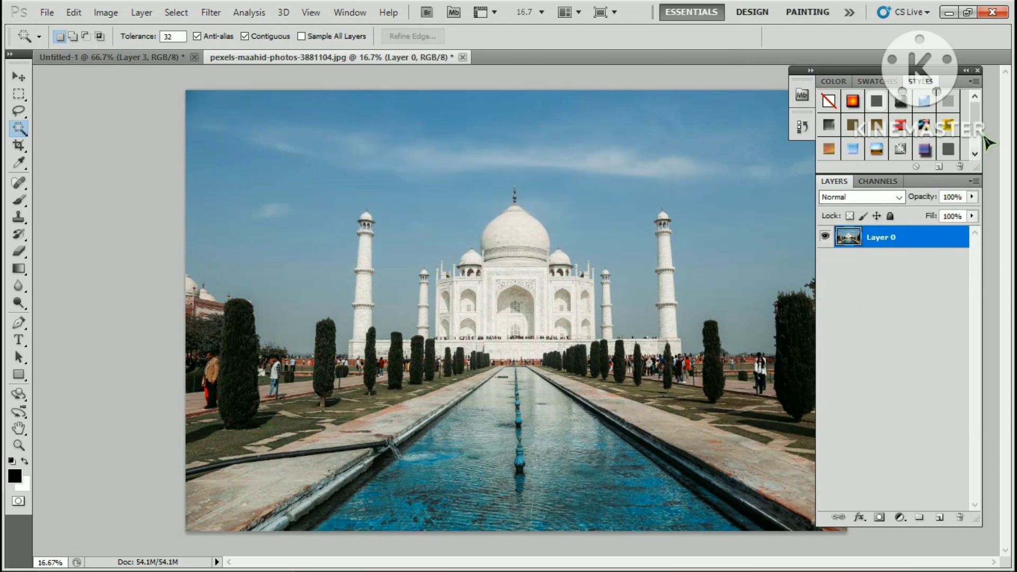
Close and redisplay the floating Layers palette group, placing it clear of the photo.
{"action": "left_click", "coordinate": [977, 70]}
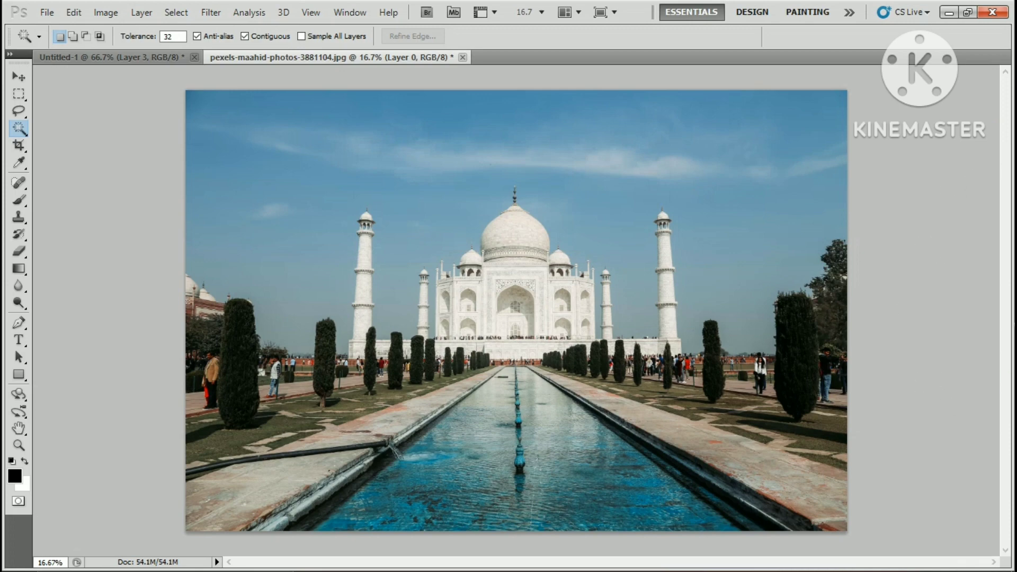
{"action": "left_click", "coordinate": [356, 16]}
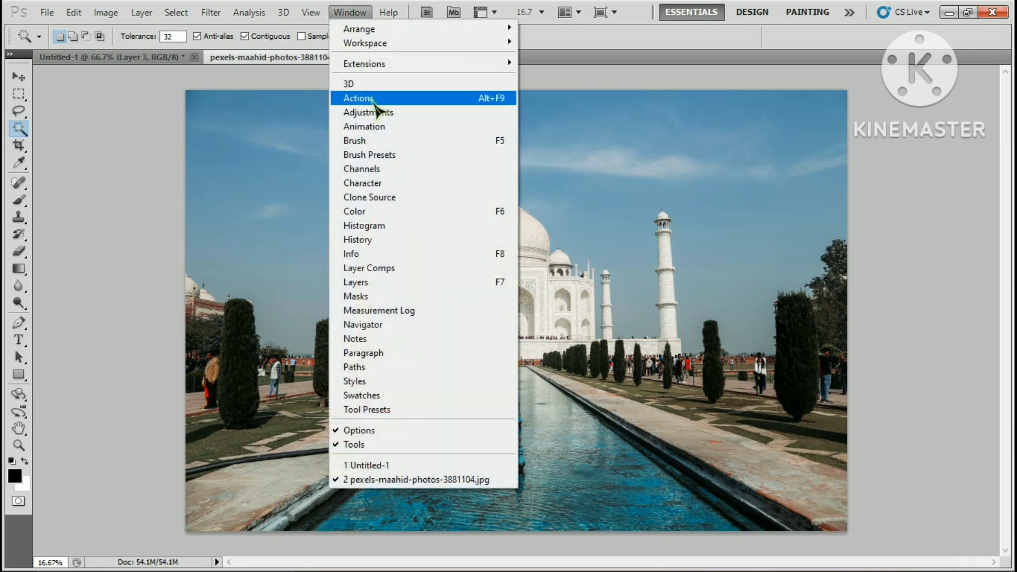
{"action": "left_click", "coordinate": [439, 283]}
{"action": "left_click_drag", "start_coordinate": [864, 76], "coordinate": [921, 68]}
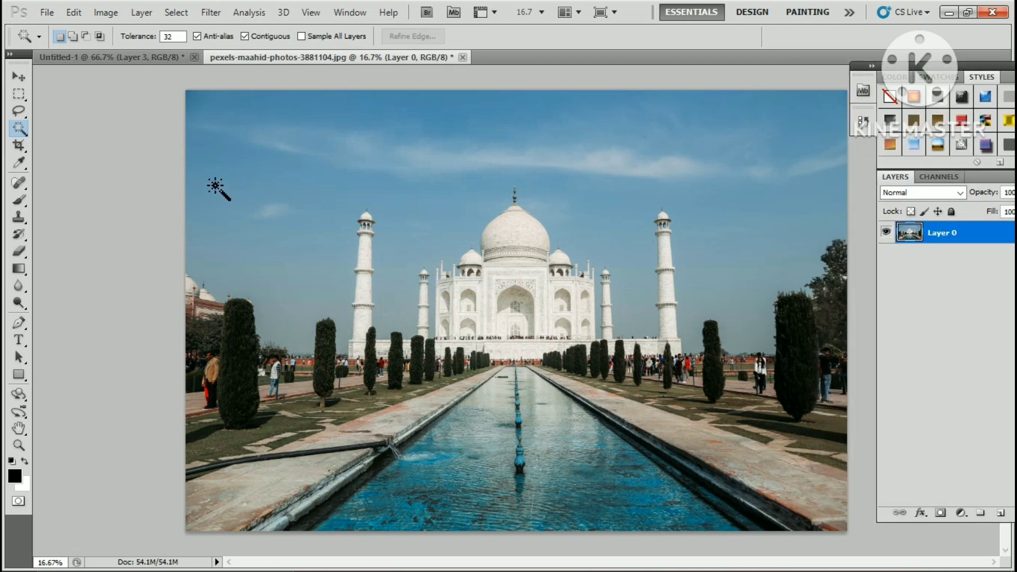
Select the whole sky with the Magic Wand by adding areas between the towers and trees, delete it and deselect.
{"action": "left_click", "coordinate": [247, 181]}
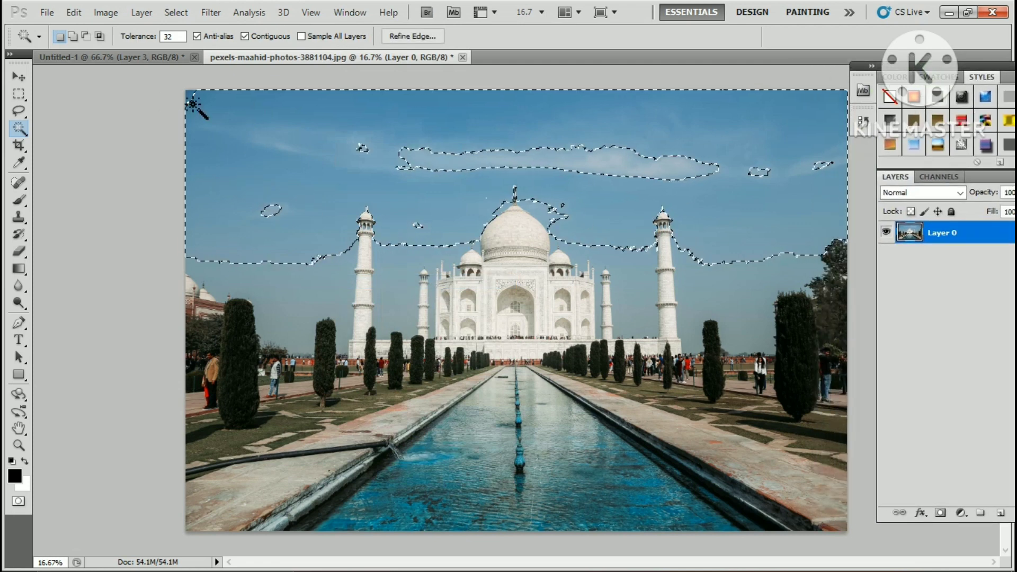
{"action": "left_click", "coordinate": [454, 172]}
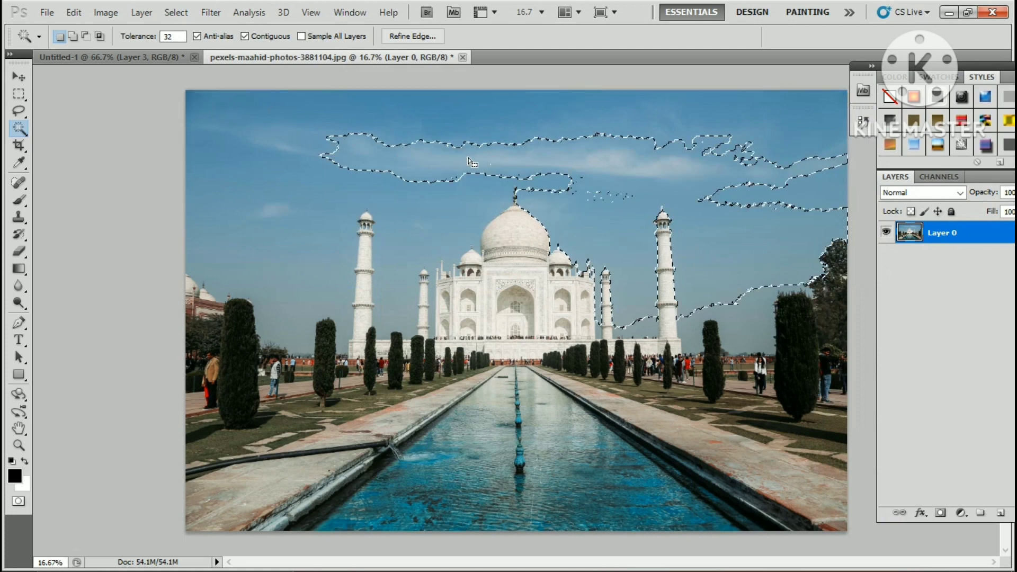
{"action": "left_click", "coordinate": [72, 36]}
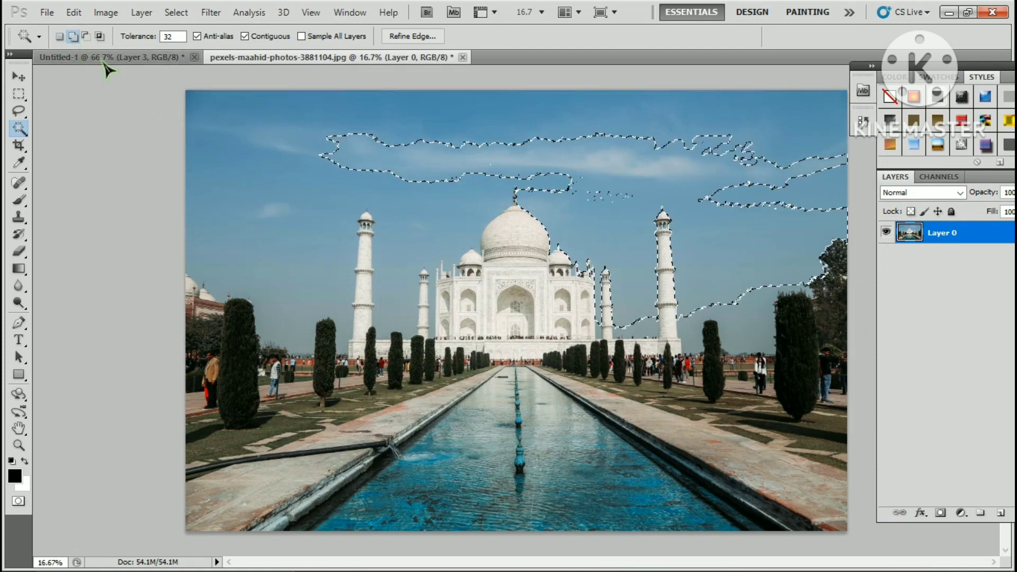
{"action": "left_click", "coordinate": [321, 197]}
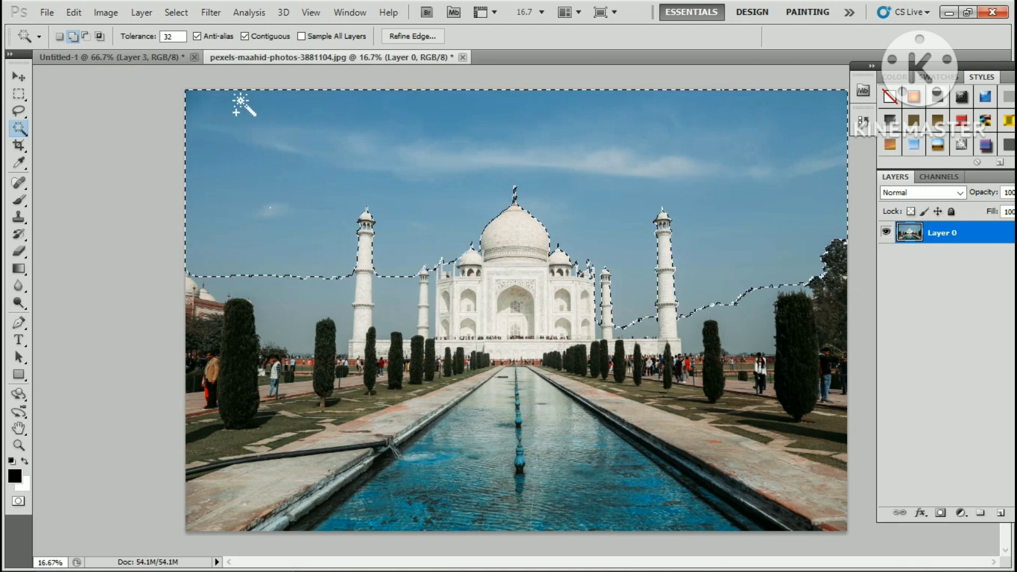
{"action": "left_click", "coordinate": [309, 310]}
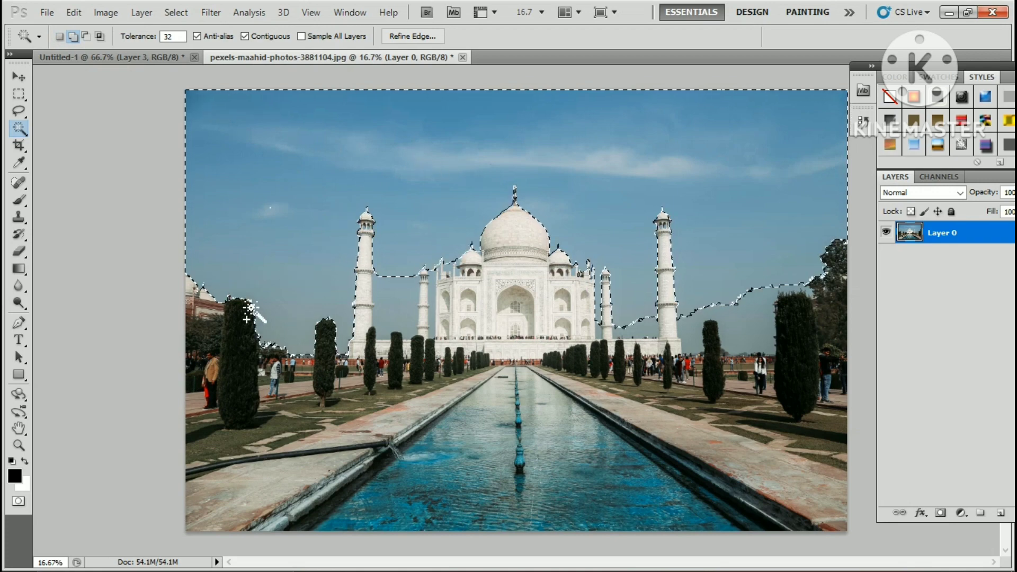
{"action": "left_click", "coordinate": [395, 309]}
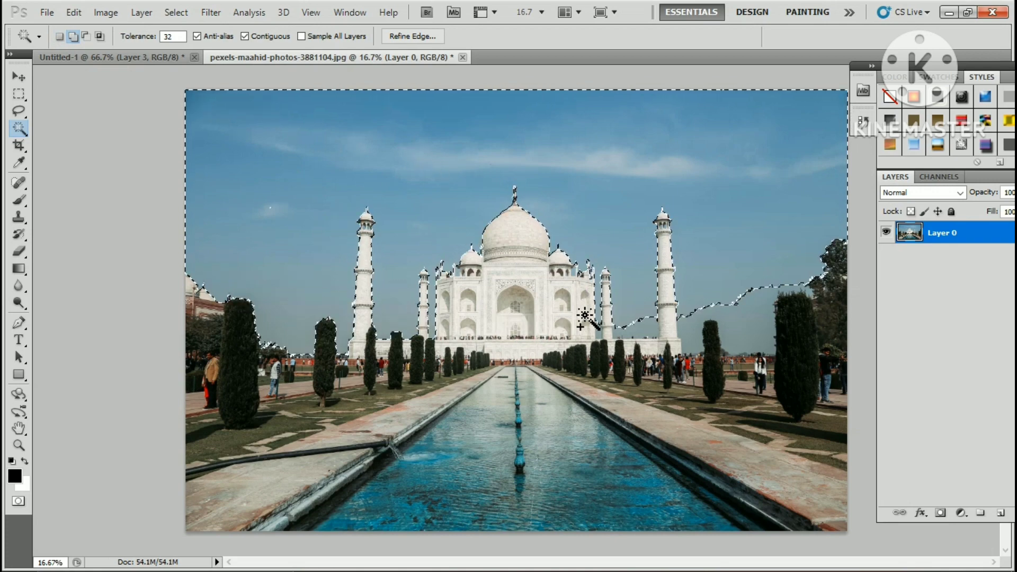
{"action": "left_click", "coordinate": [640, 329]}
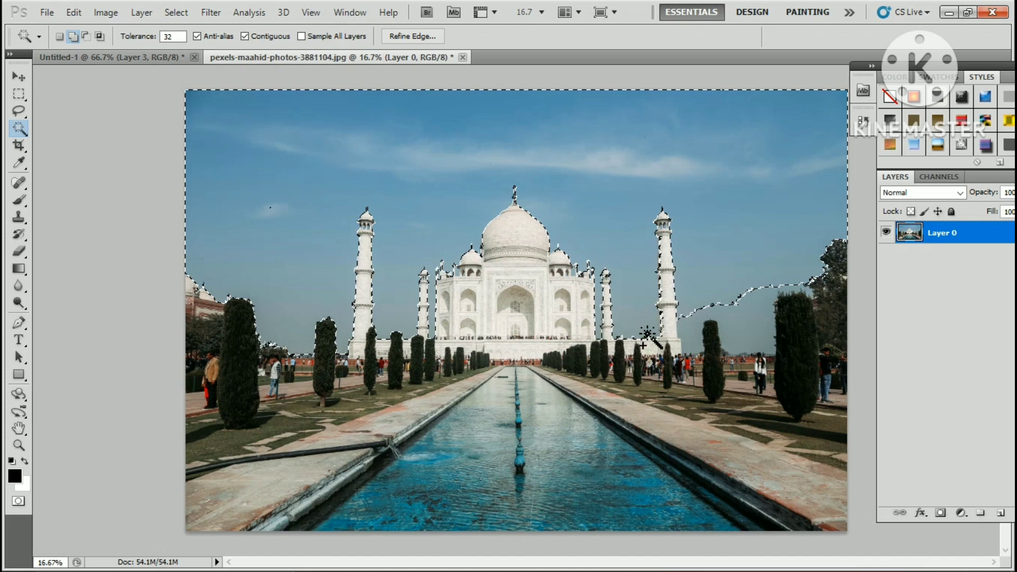
{"action": "left_click", "coordinate": [744, 334]}
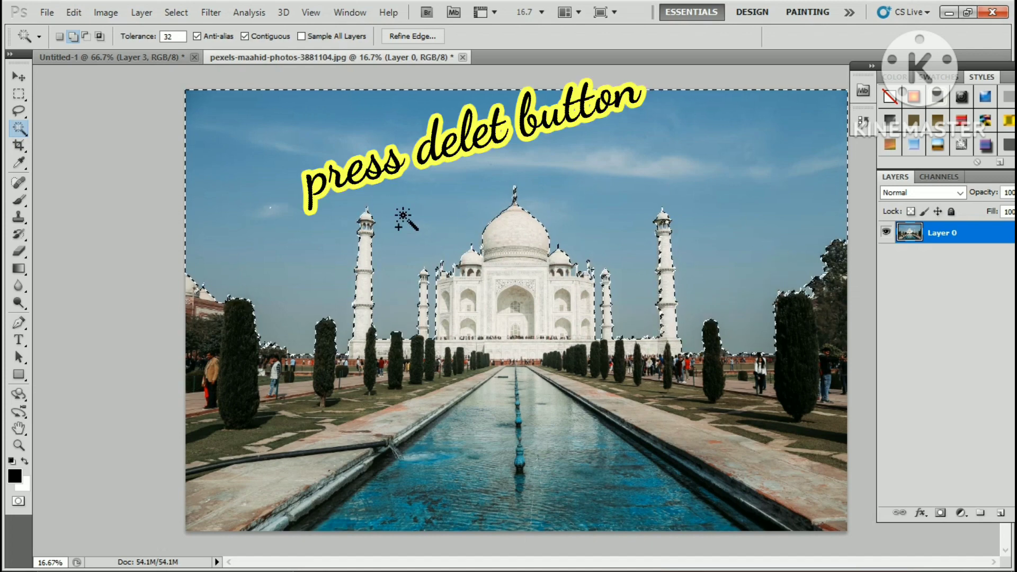
{"action": "key", "text": "Delete"}
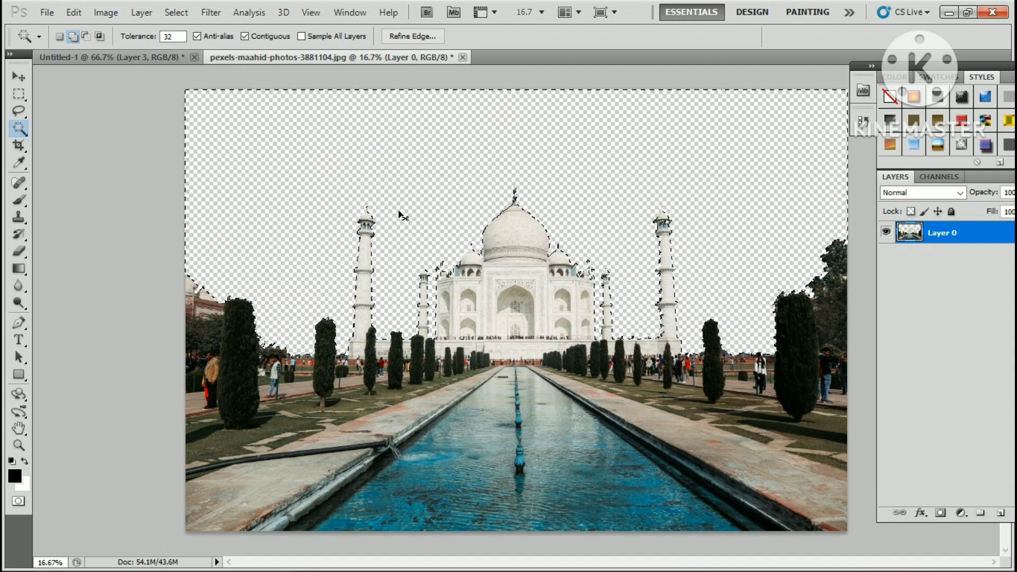
{"action": "key", "text": "ctrl+d"}
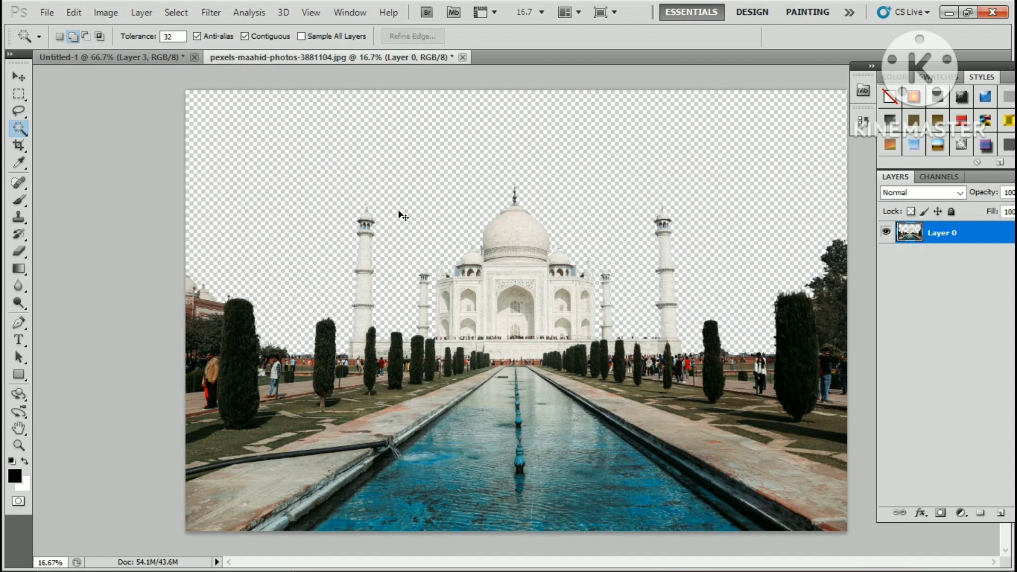
Copy the cut-out Taj Mahal into Untitled-1, scale it proportionally to 22.66% and centre it over the lower part of the sphere.
{"action": "left_click", "coordinate": [19, 76]}
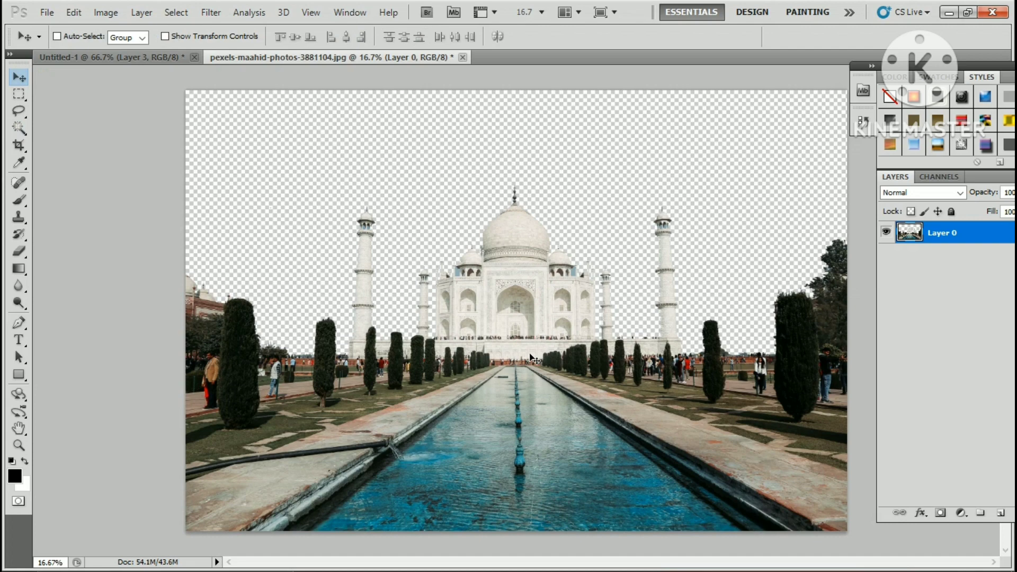
{"action": "left_click_drag", "start_coordinate": [533, 359], "coordinate": [465, 281]}
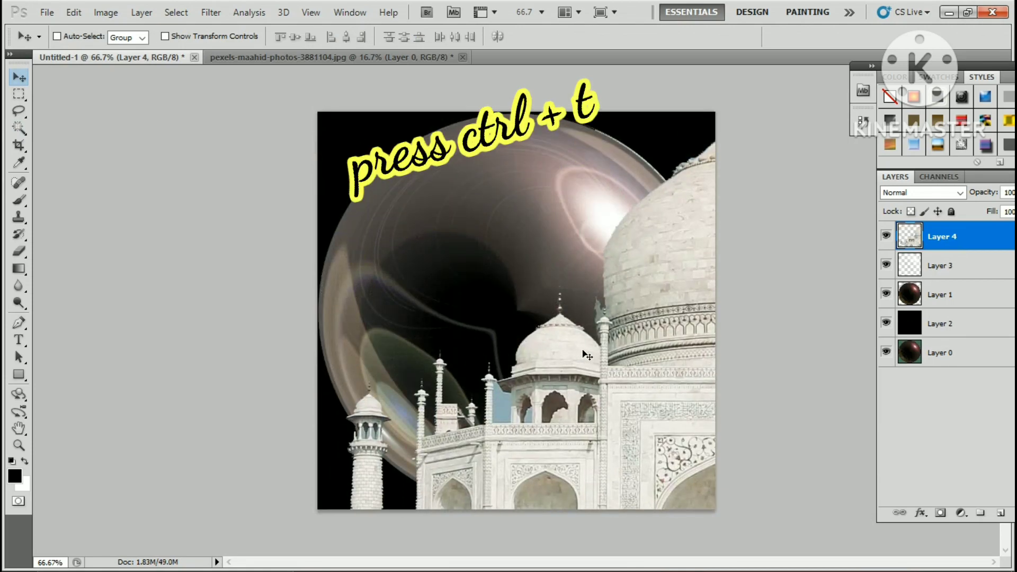
{"action": "key", "text": "ctrl+t"}
{"action": "left_click_drag", "start_coordinate": [542, 358], "coordinate": [964, 484]}
{"action": "left_click_drag", "start_coordinate": [527, 386], "coordinate": [625, 350]}
{"action": "left_click_drag", "start_coordinate": [415, 275], "coordinate": [655, 313]}
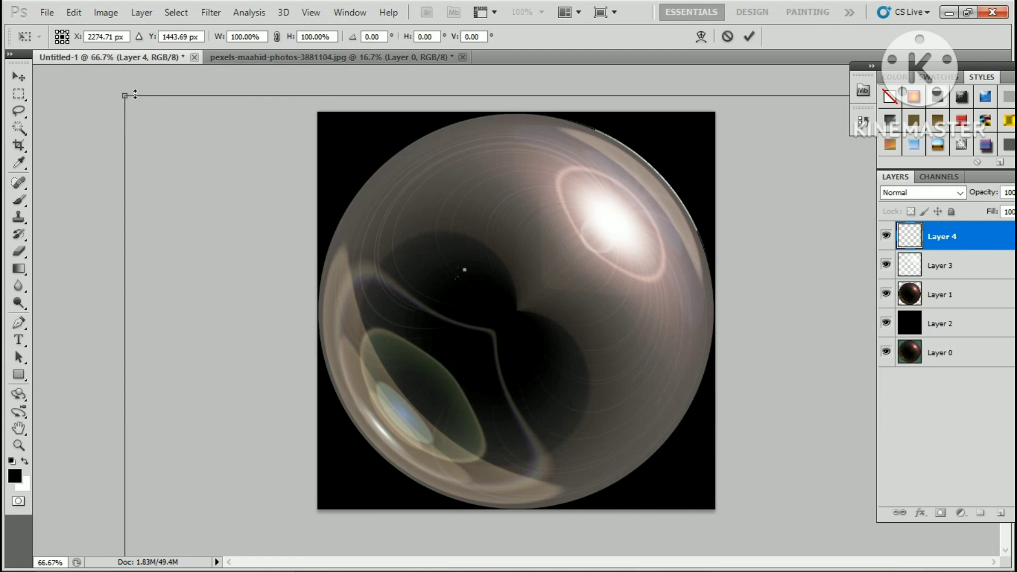
{"action": "left_click_drag", "start_coordinate": [122, 95], "coordinate": [717, 407]}
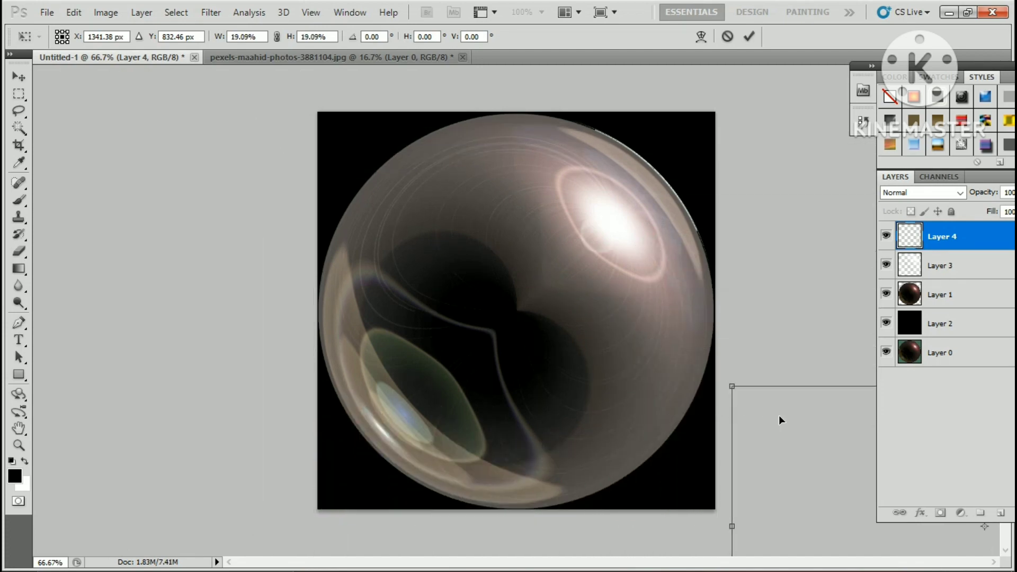
{"action": "left_click_drag", "start_coordinate": [778, 420], "coordinate": [316, 262]}
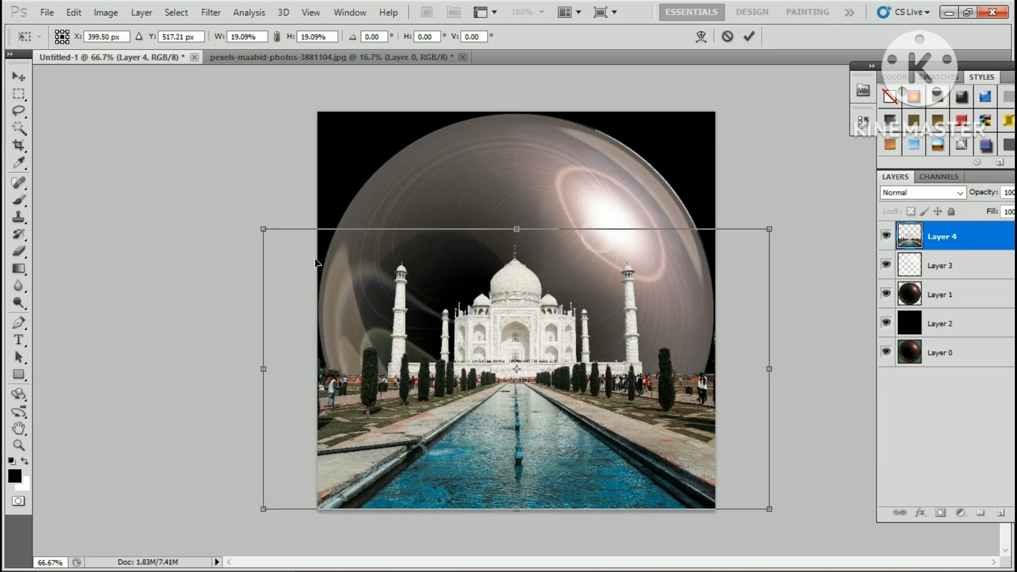
{"action": "left_click_drag", "start_coordinate": [768, 510], "coordinate": [816, 535]}
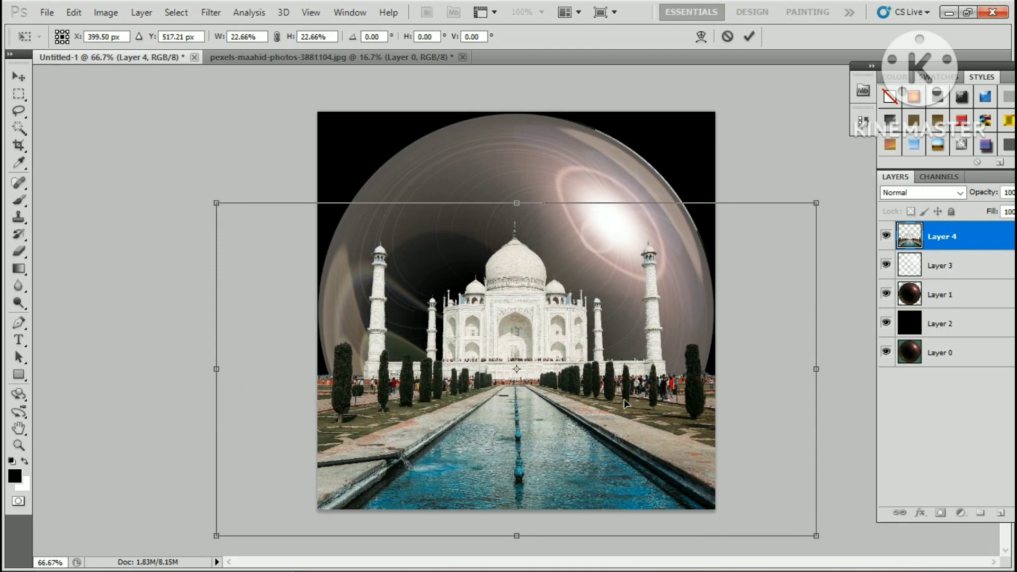
{"action": "left_click_drag", "start_coordinate": [623, 400], "coordinate": [618, 394]}
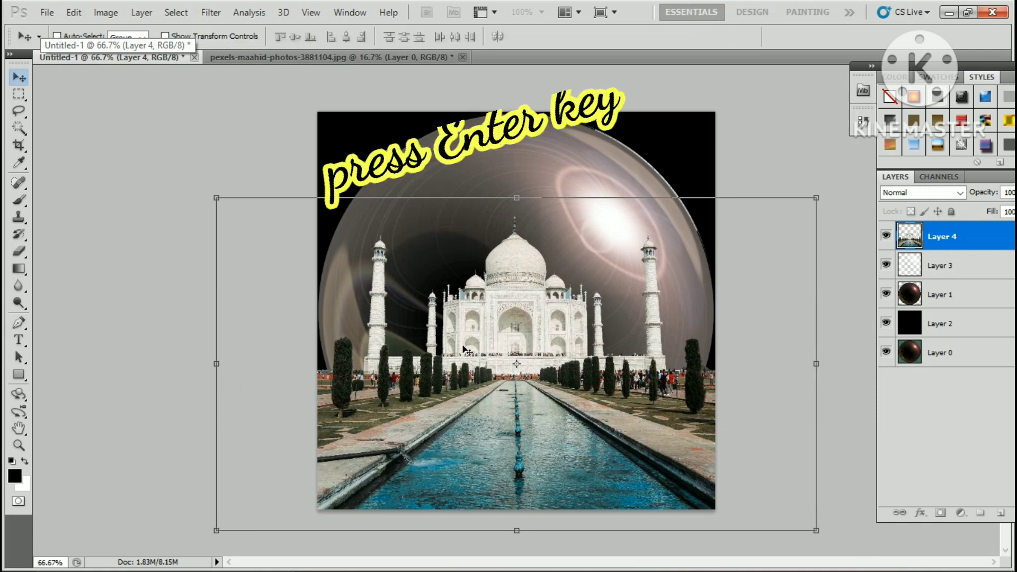
{"action": "key", "text": "Return"}
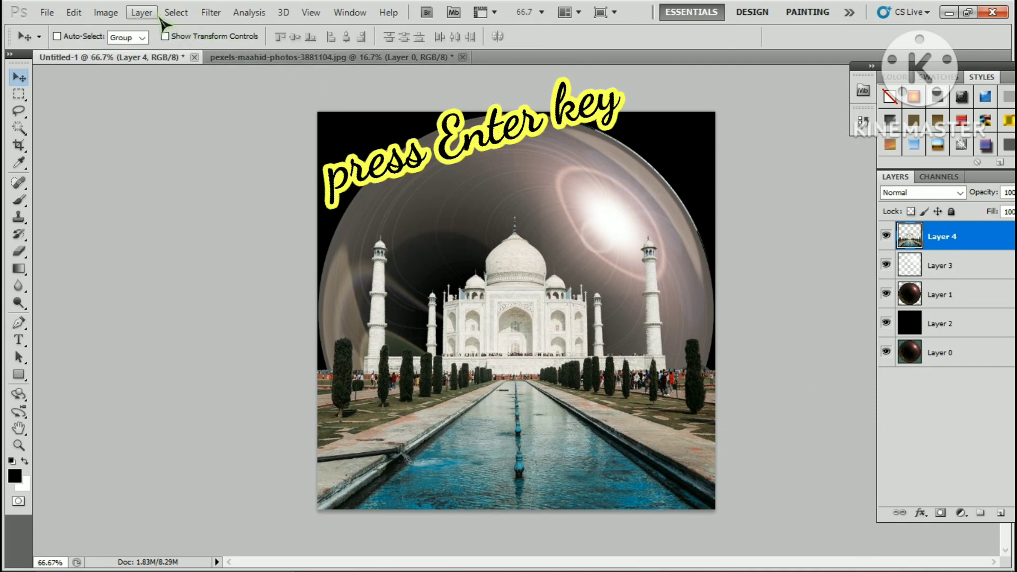
{"action": "left_click", "coordinate": [141, 13]}
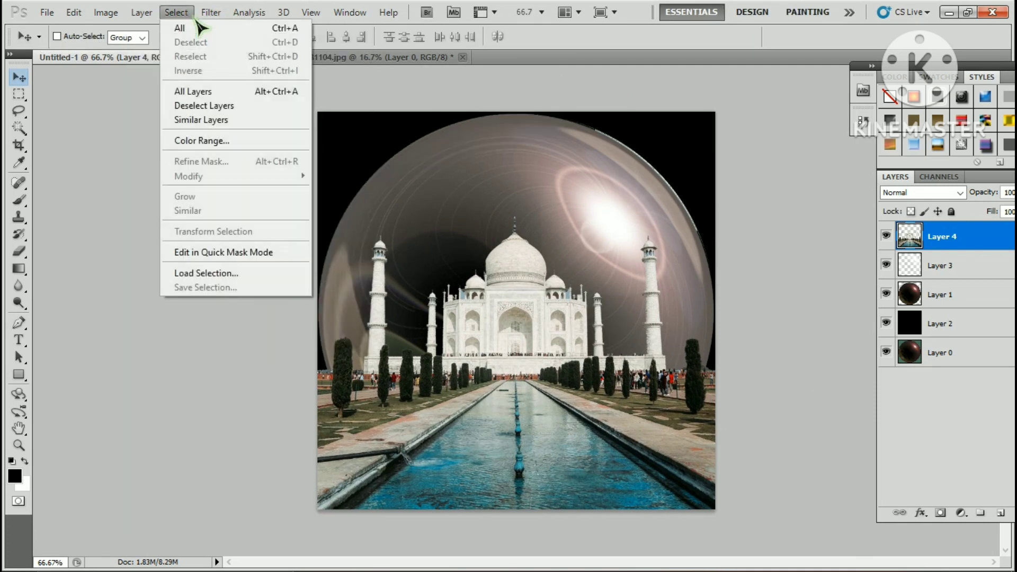
{"action": "left_click", "coordinate": [194, 16]}
{"action": "left_click", "coordinate": [194, 15]}
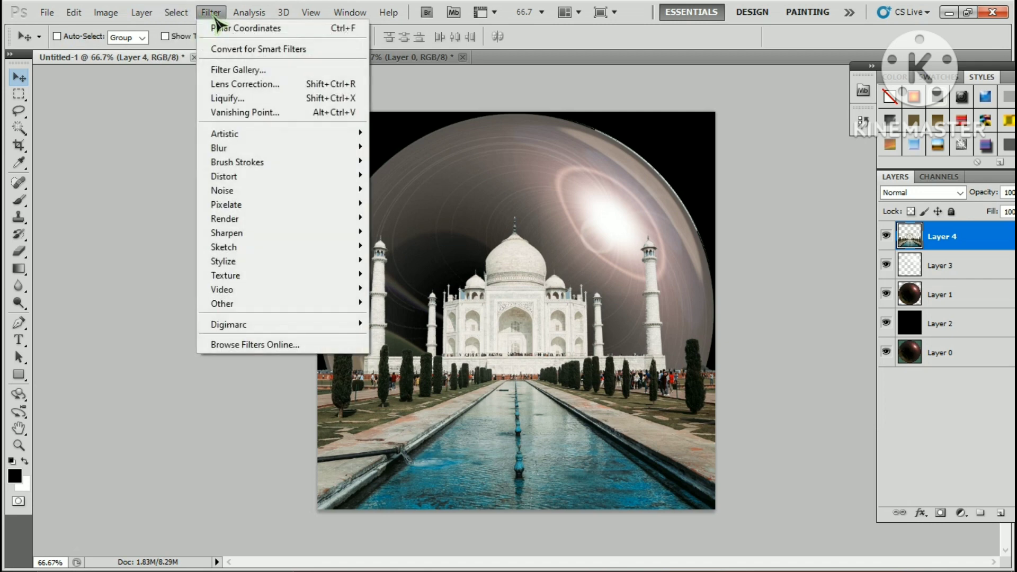
{"action": "left_click", "coordinate": [214, 16]}
{"action": "left_click", "coordinate": [215, 15]}
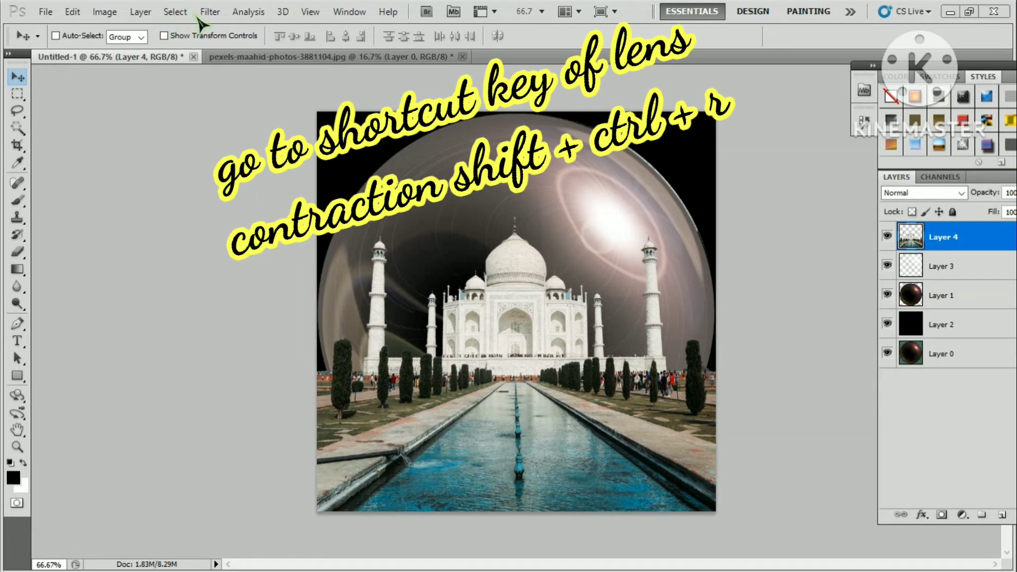
Apply a custom Lens Correction to the Taj Mahal layer with Remove Distortion set to -40.
{"action": "left_click", "coordinate": [212, 15]}
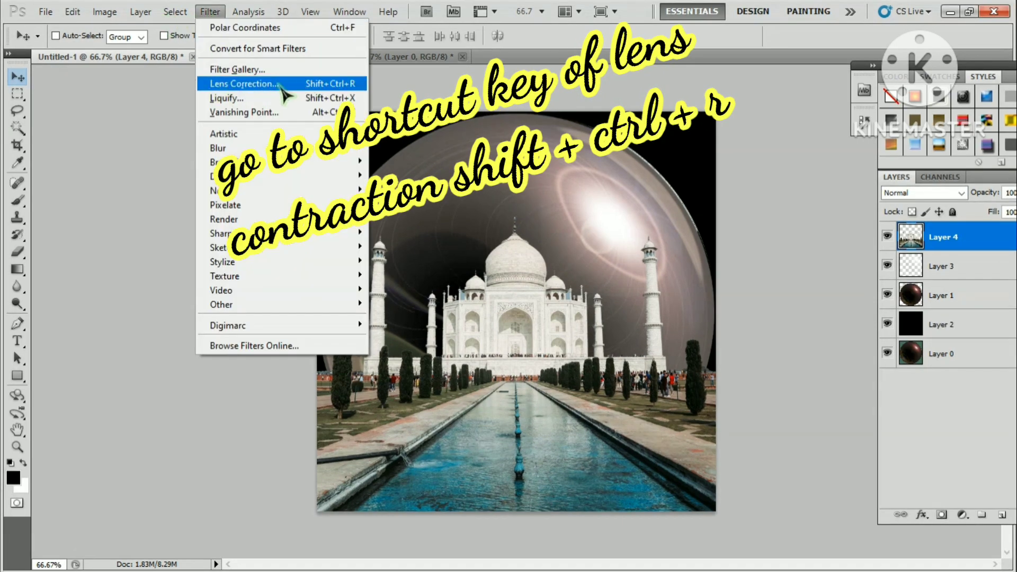
{"action": "left_click", "coordinate": [318, 88]}
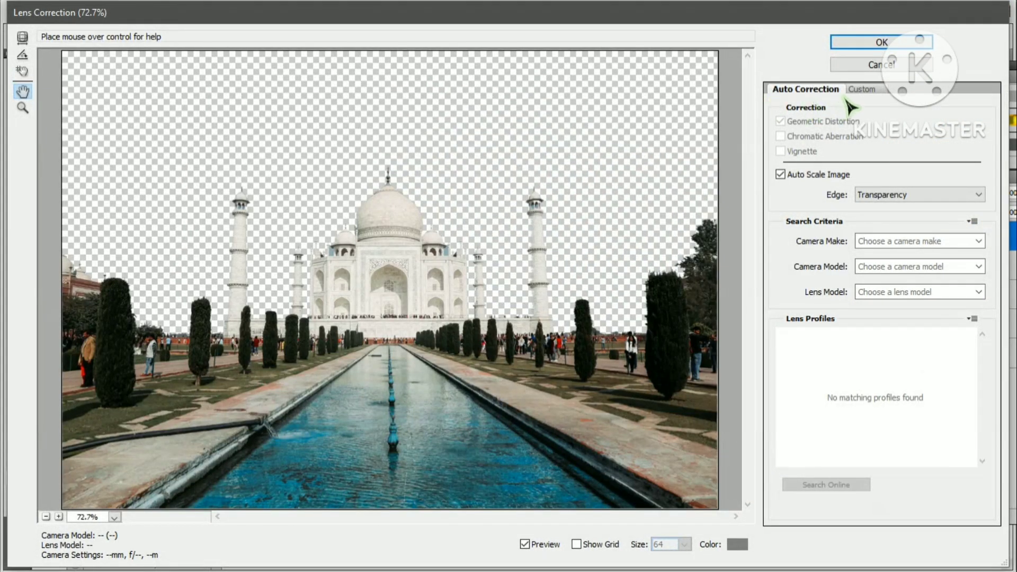
{"action": "left_click", "coordinate": [864, 91]}
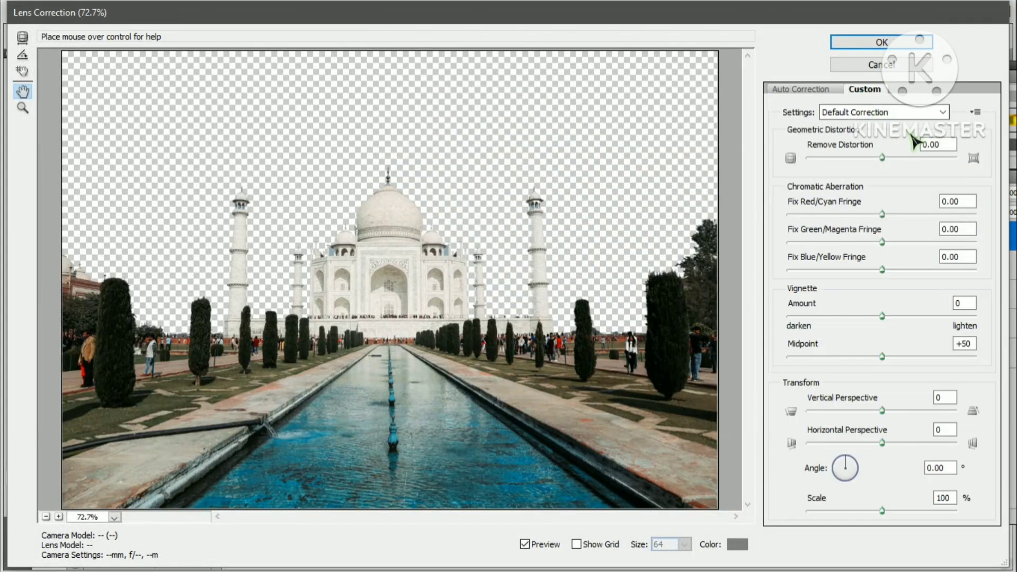
{"action": "left_click", "coordinate": [942, 112]}
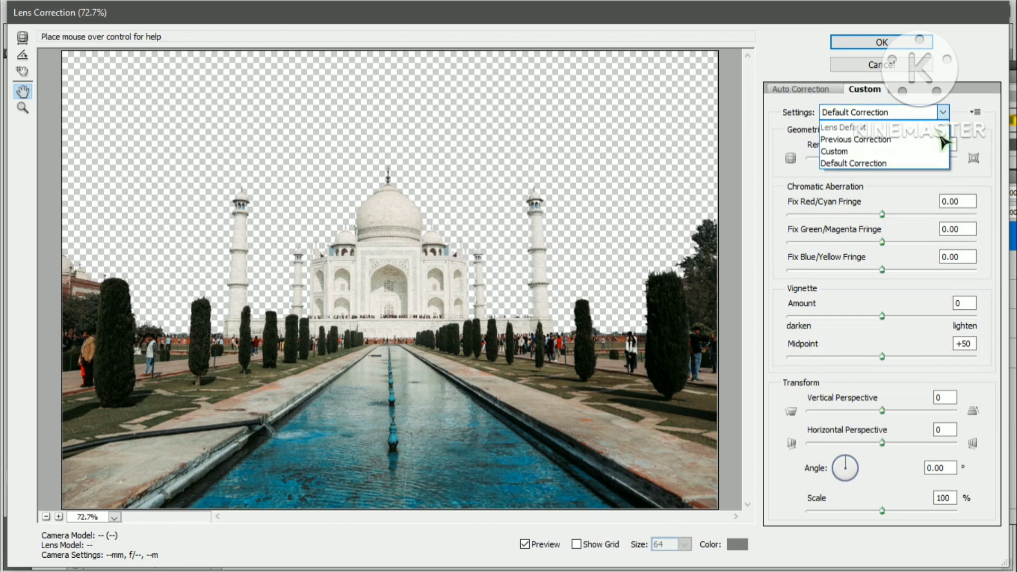
{"action": "left_click", "coordinate": [907, 151]}
{"action": "double_click", "coordinate": [942, 146]}
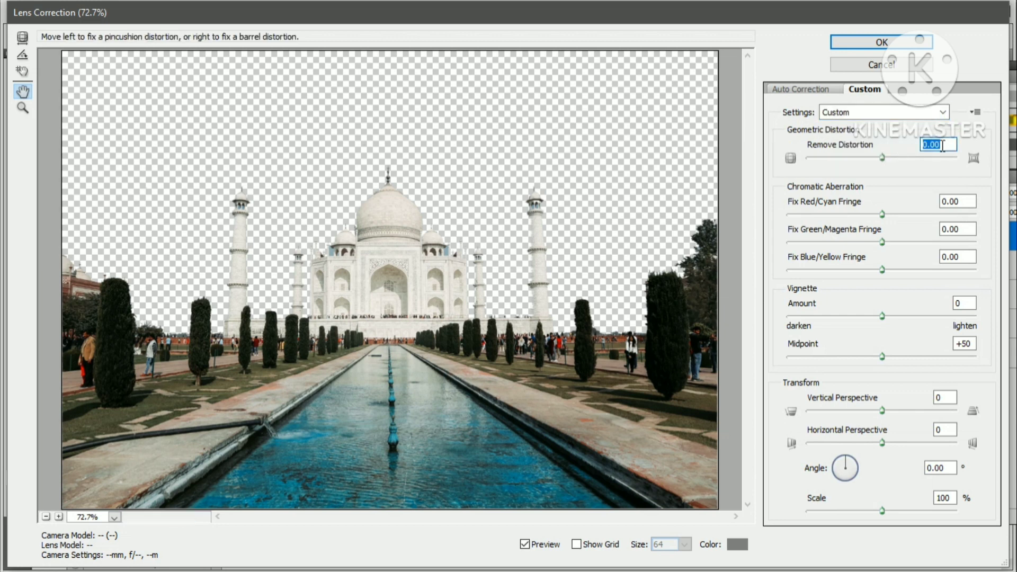
{"action": "type", "text": "-40"}
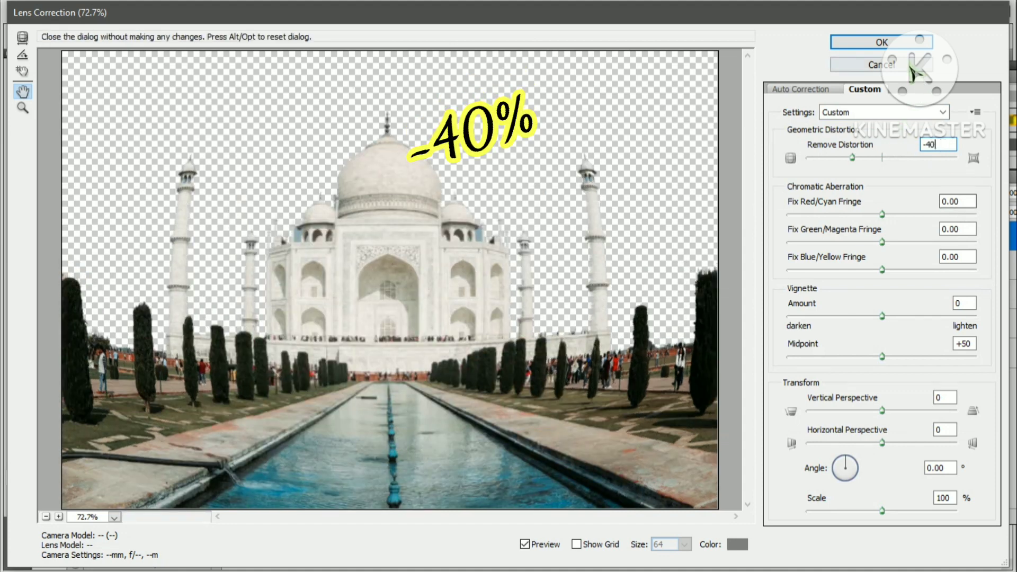
{"action": "left_click", "coordinate": [863, 47]}
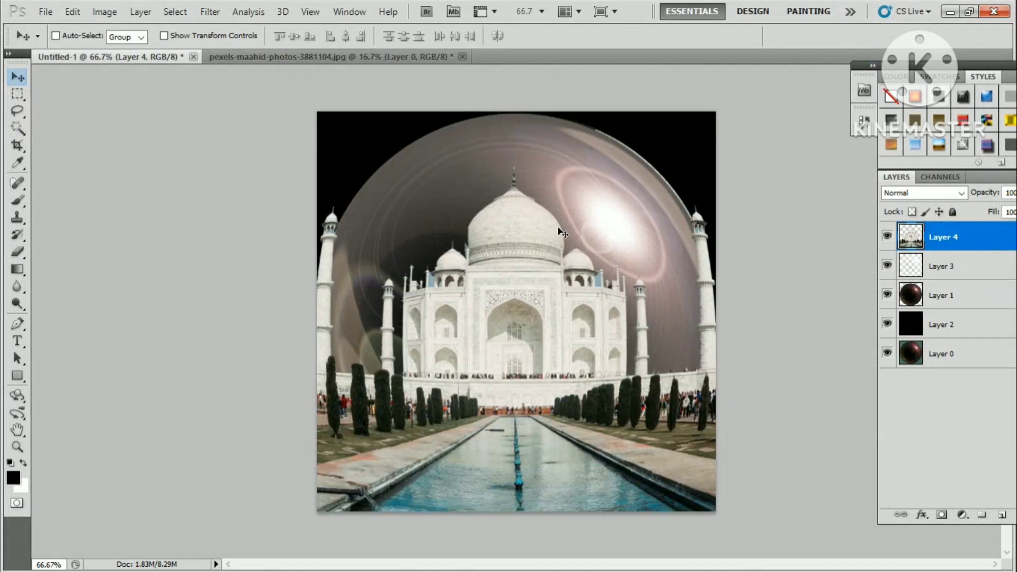
Scale the distorted Taj Mahal layer proportionally to 91.28% so the outer minarets fit within the sphere.
{"action": "key", "text": "ctrl+t"}
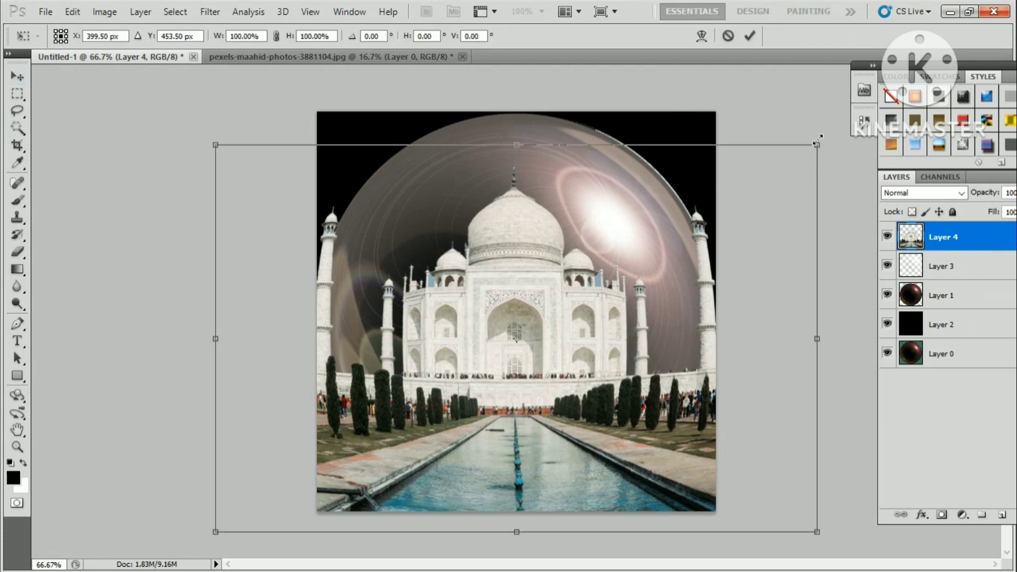
{"action": "left_click_drag", "start_coordinate": [817, 142], "coordinate": [790, 162]}
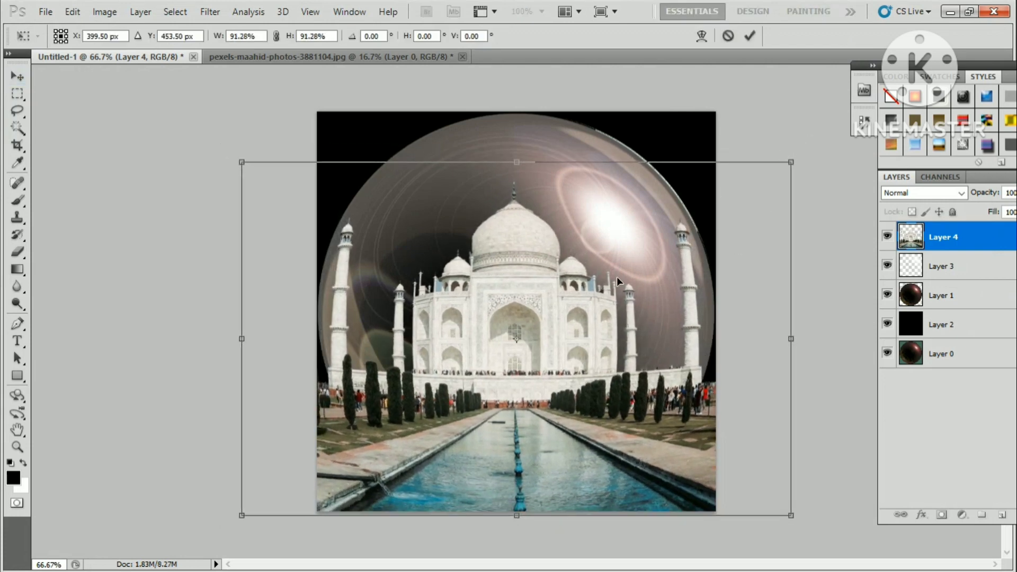
{"action": "key", "text": "Return"}
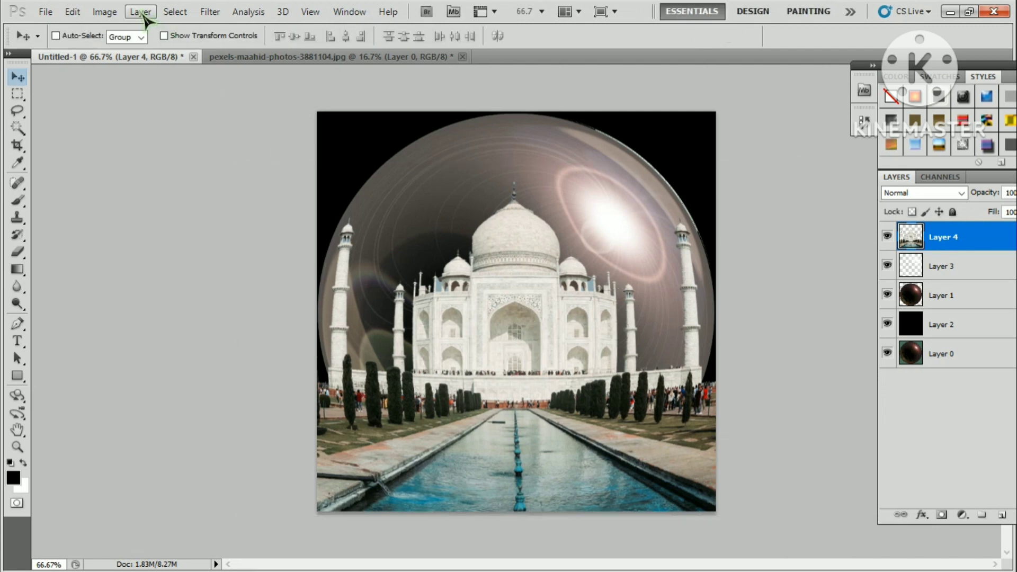
Load the saved selection "Study with computer", delete the Taj Mahal areas outside the sphere and deselect.
{"action": "left_click", "coordinate": [172, 12]}
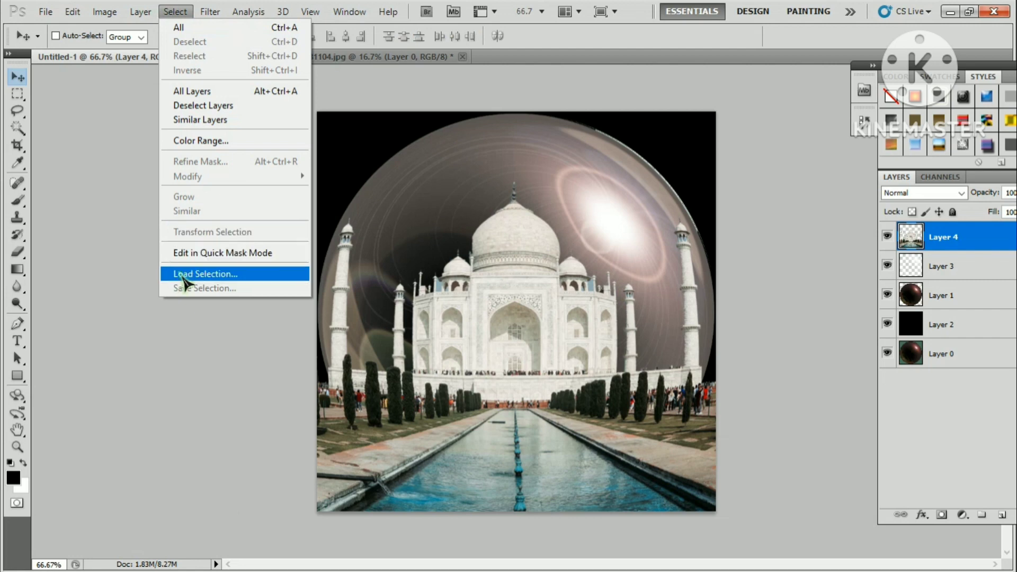
{"action": "left_click", "coordinate": [229, 274]}
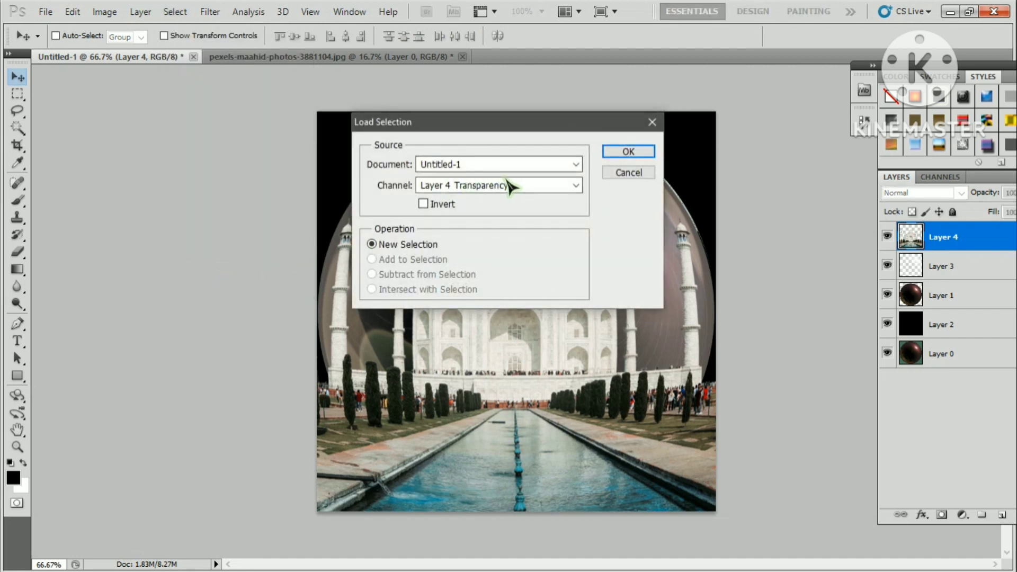
{"action": "left_click", "coordinate": [576, 186]}
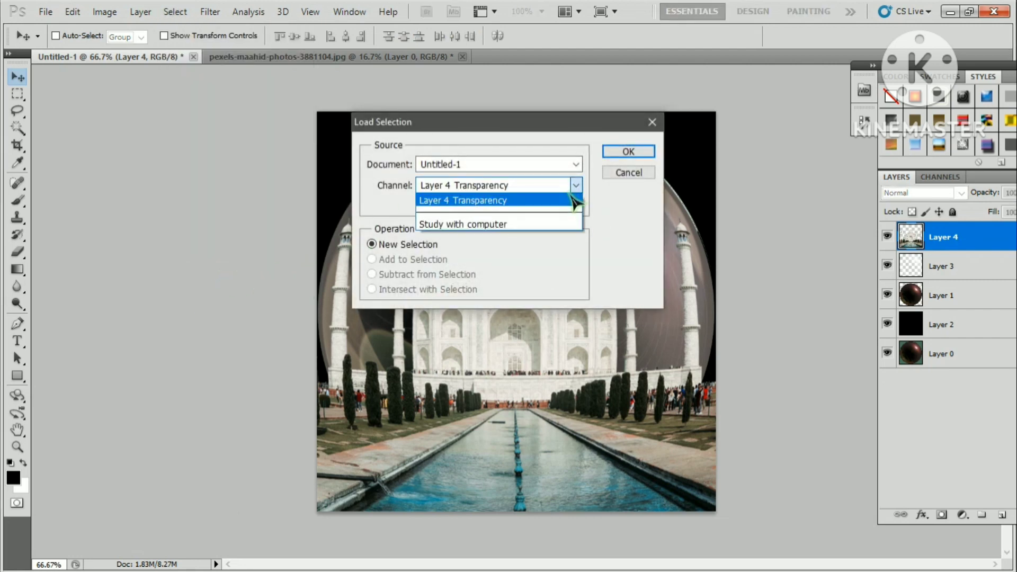
{"action": "left_click", "coordinate": [516, 225]}
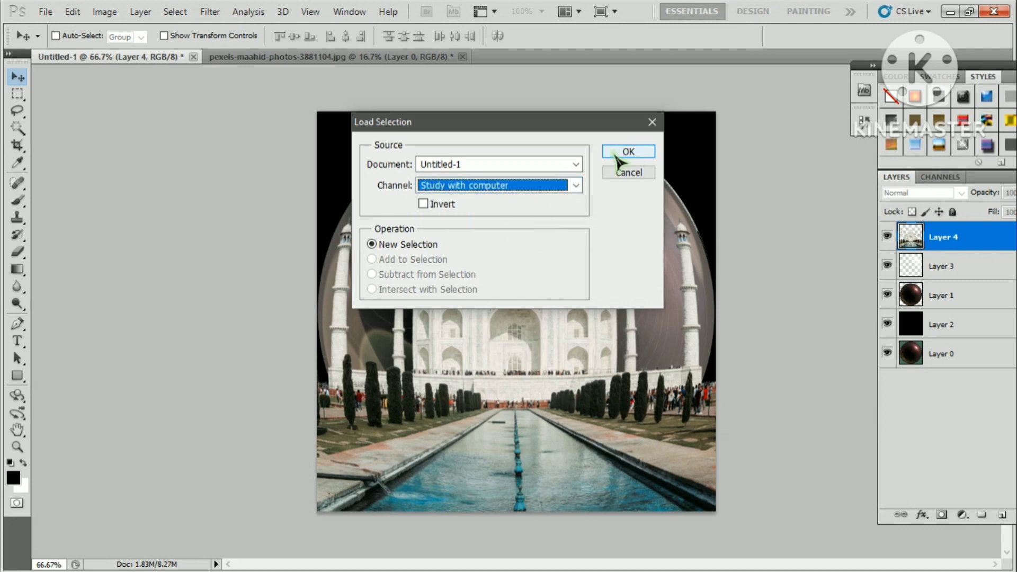
{"action": "left_click", "coordinate": [614, 157]}
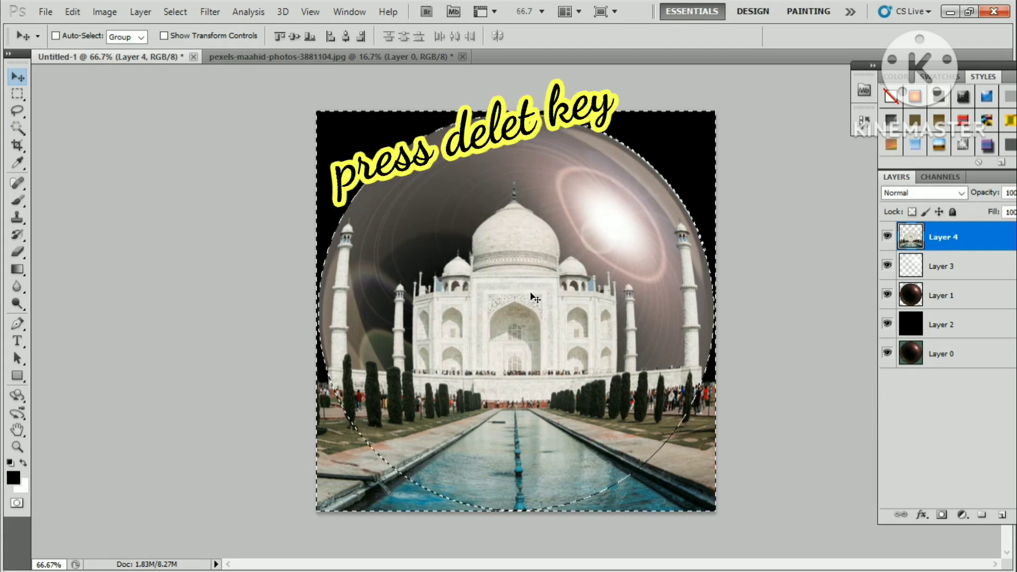
{"action": "key", "text": "Delete"}
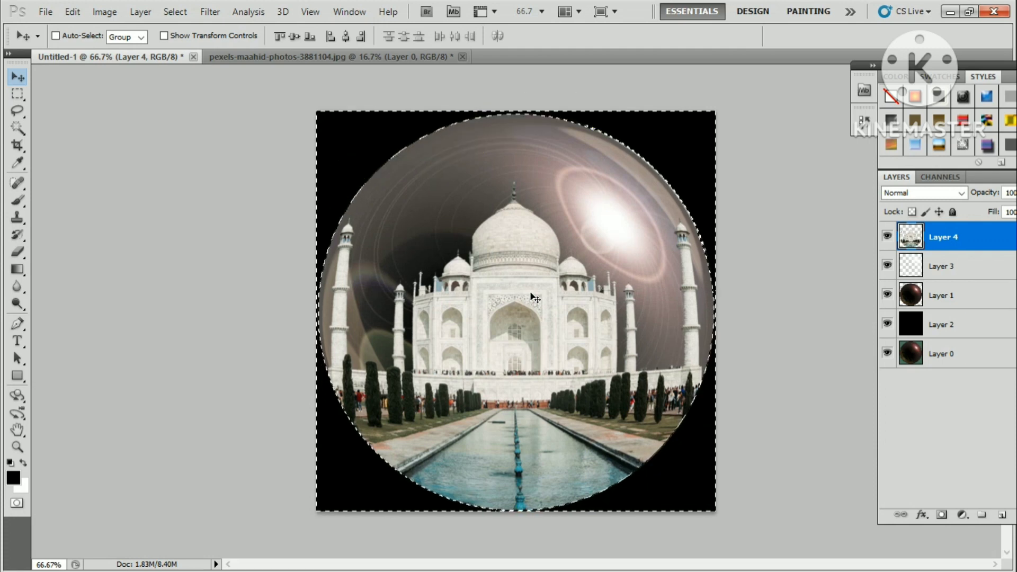
{"action": "key", "text": "ctrl+d"}
Move the floating palettes fully into view and try Layer 4 beneath Layer 1, then return it to the top of the stack.
{"action": "left_click_drag", "start_coordinate": [925, 66], "coordinate": [836, 61]}
{"action": "left_click_drag", "start_coordinate": [879, 226], "coordinate": [870, 298]}
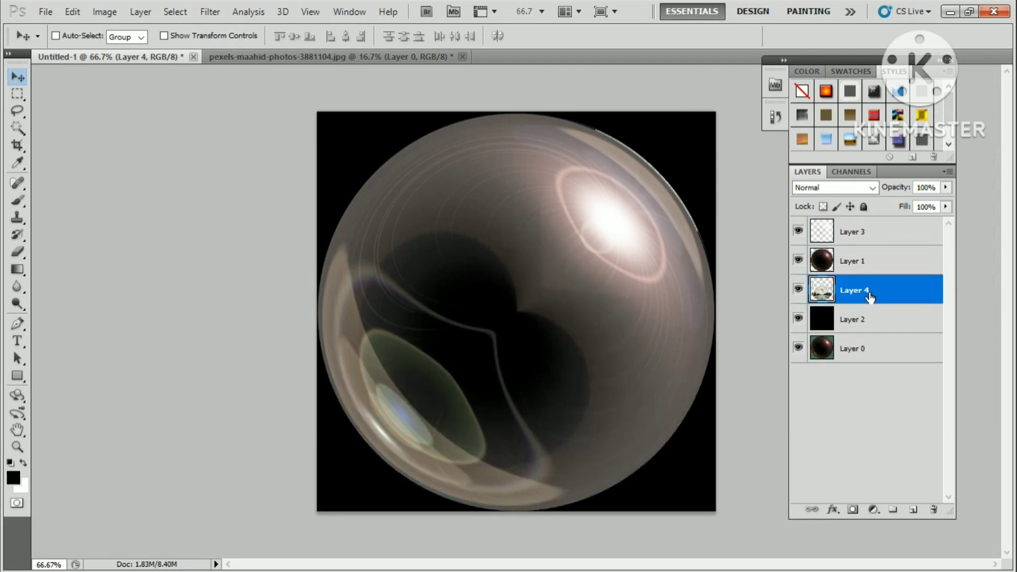
{"action": "key", "text": "ctrl+shift+bracketright"}
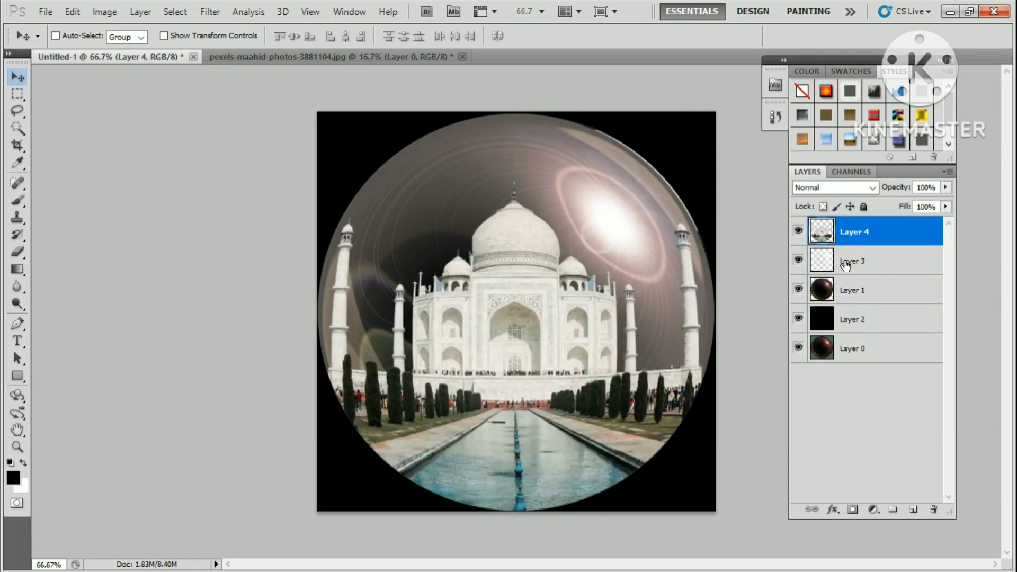
Delete Layer 0 and Layer 1 from the sphere document.
{"action": "left_click", "coordinate": [849, 349]}
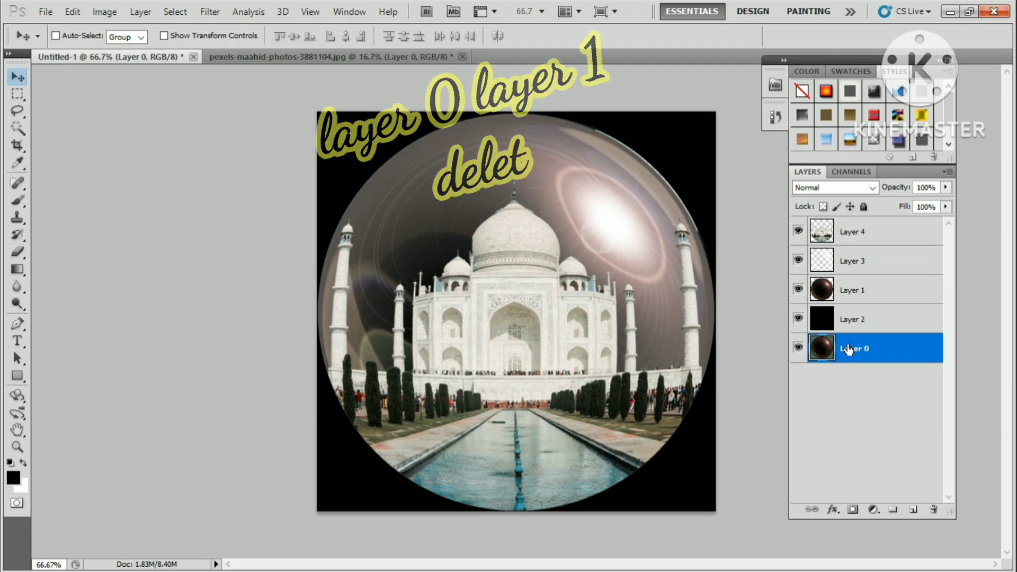
{"action": "key", "text": "Delete"}
{"action": "left_click", "coordinate": [849, 286]}
{"action": "key", "text": "Delete"}
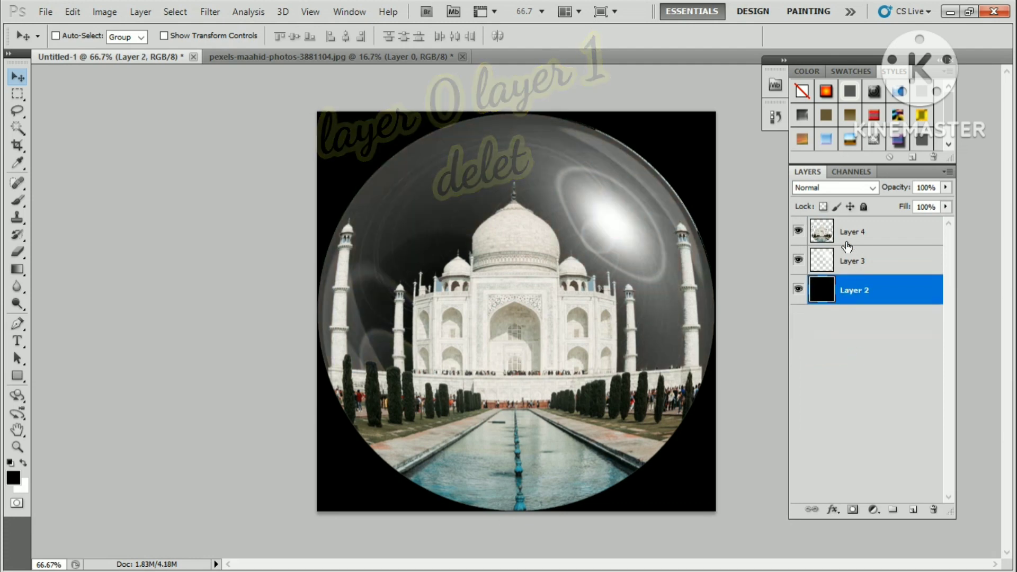
Place the Taj Mahal Layer 4 beneath the glass highlights of Layer 3 and leave no layer selected.
{"action": "left_click_drag", "start_coordinate": [849, 233], "coordinate": [844, 276]}
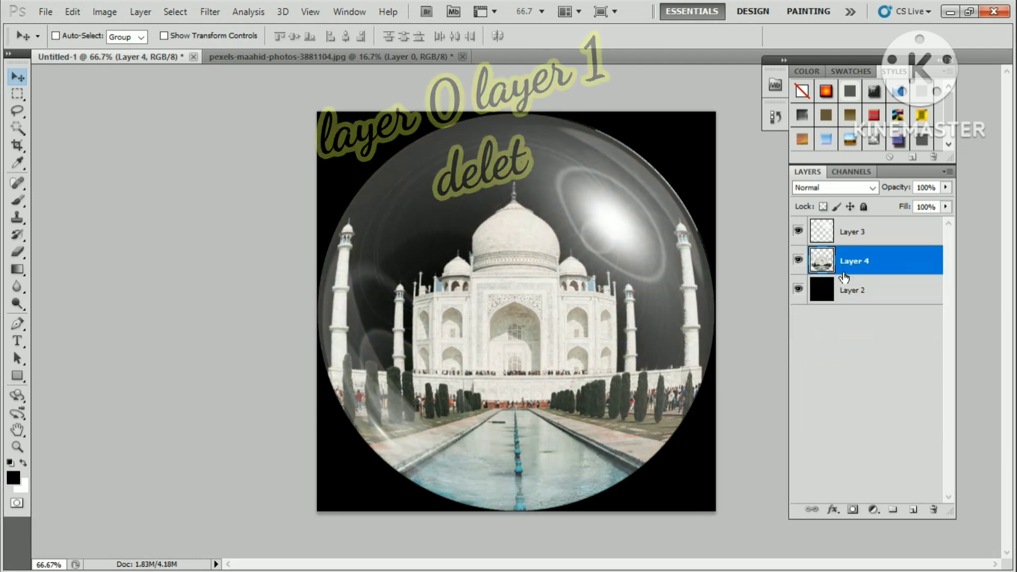
{"action": "left_click", "coordinate": [862, 231]}
{"action": "left_click", "coordinate": [889, 380]}
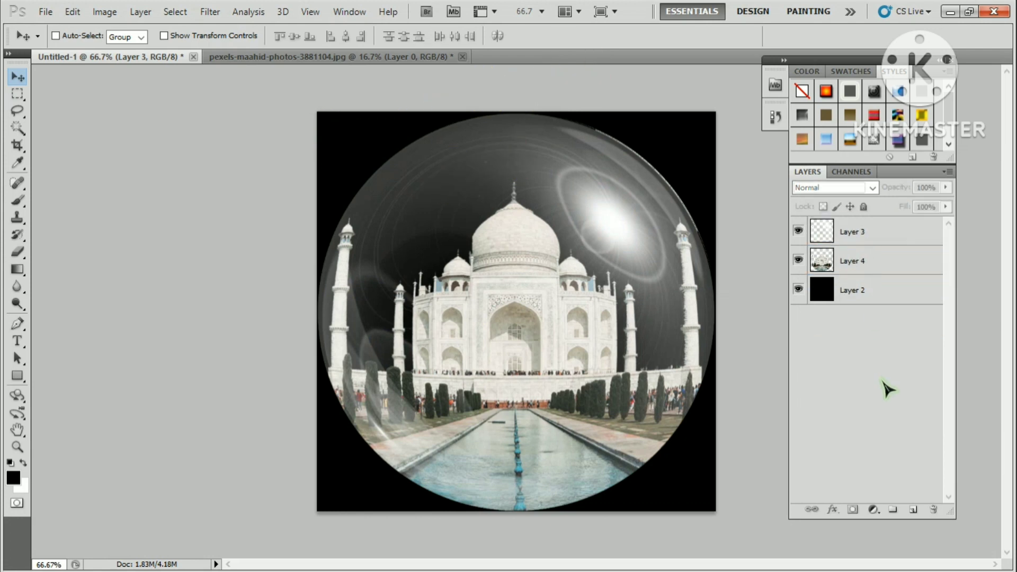
Add a new layer at the top of the stack and fill it with a diagonal linear spectrum gradient from upper left to lower right.
{"action": "left_click", "coordinate": [912, 510]}
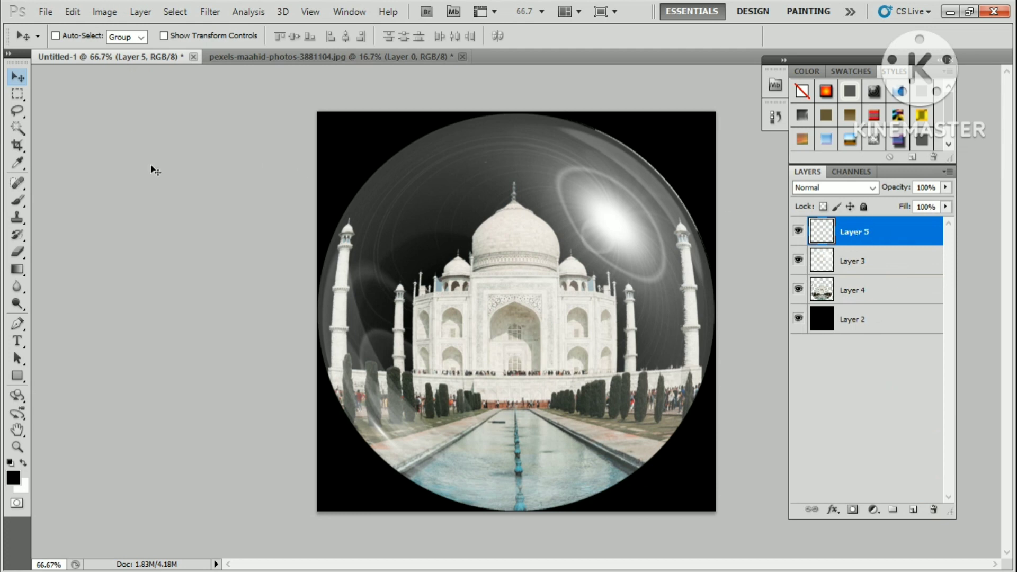
{"action": "left_click", "coordinate": [20, 383]}
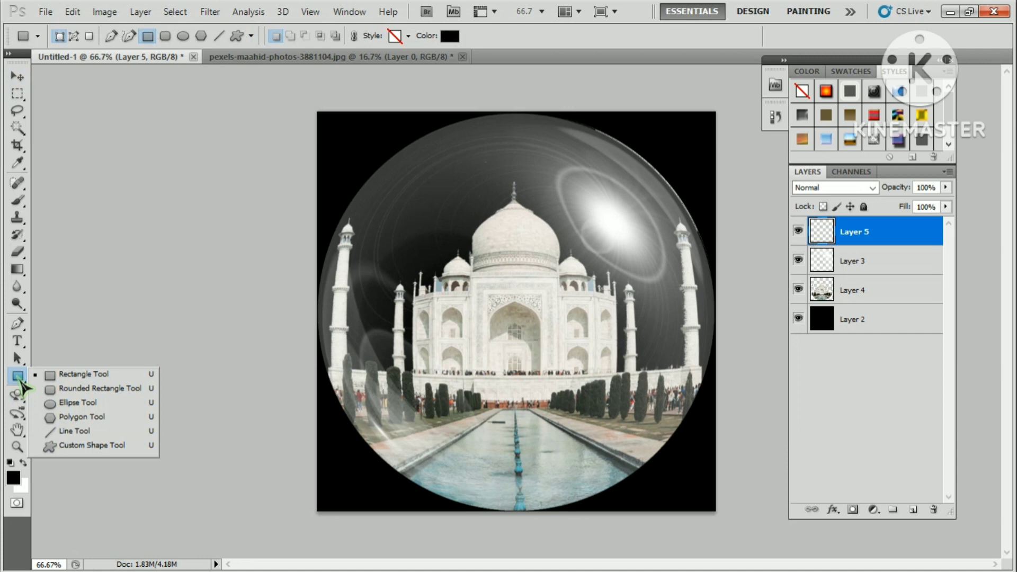
{"action": "left_click", "coordinate": [18, 270]}
{"action": "right_click", "coordinate": [19, 274]}
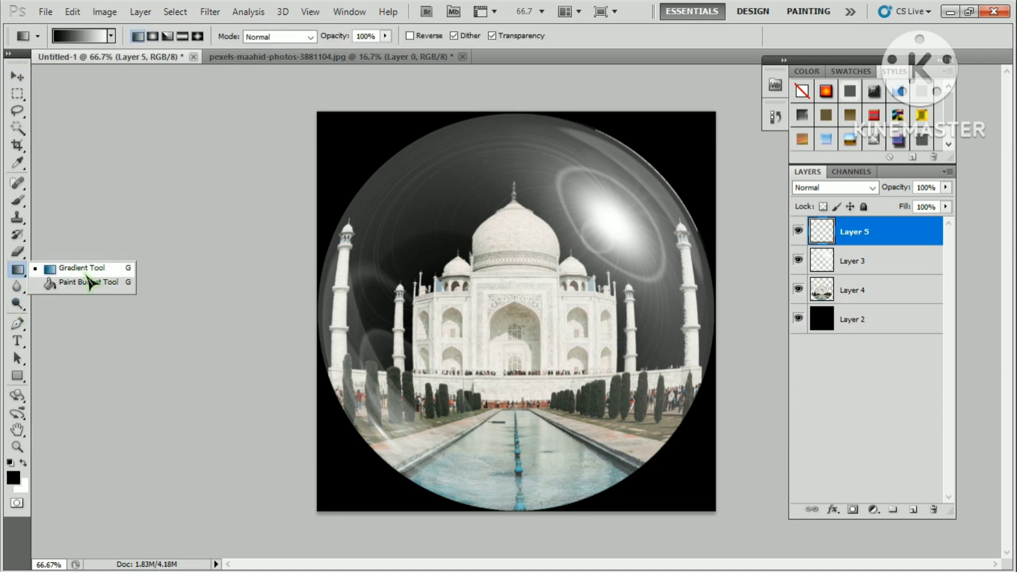
{"action": "left_click", "coordinate": [102, 274]}
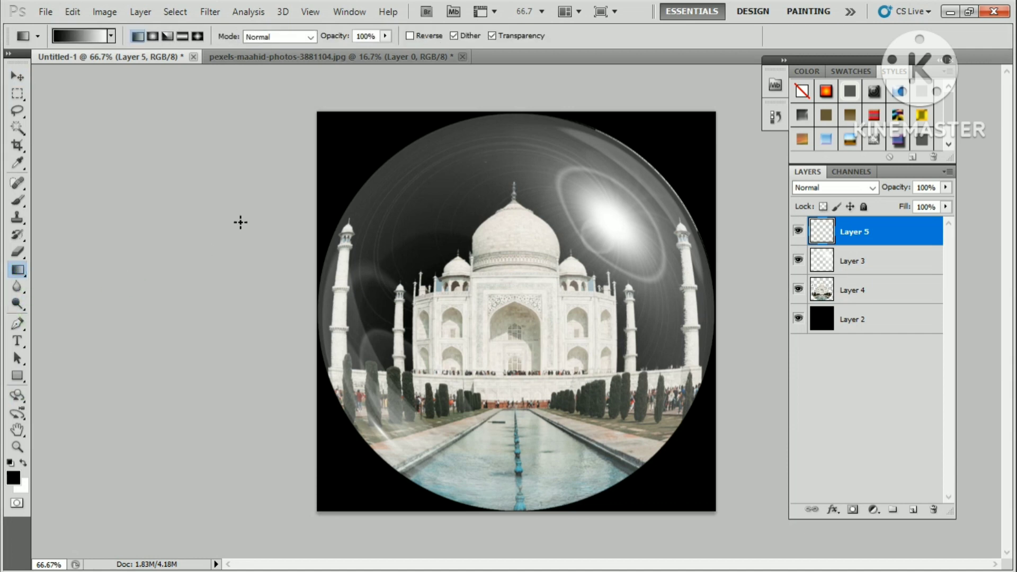
{"action": "left_click", "coordinate": [110, 36]}
{"action": "left_click", "coordinate": [32, 121]}
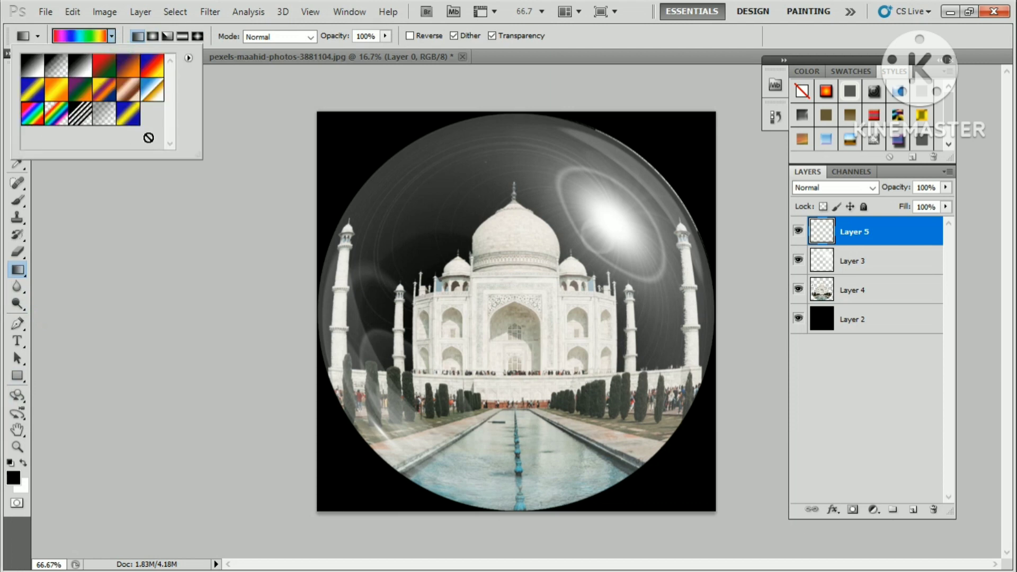
{"action": "left_click_drag", "start_coordinate": [340, 130], "coordinate": [693, 477]}
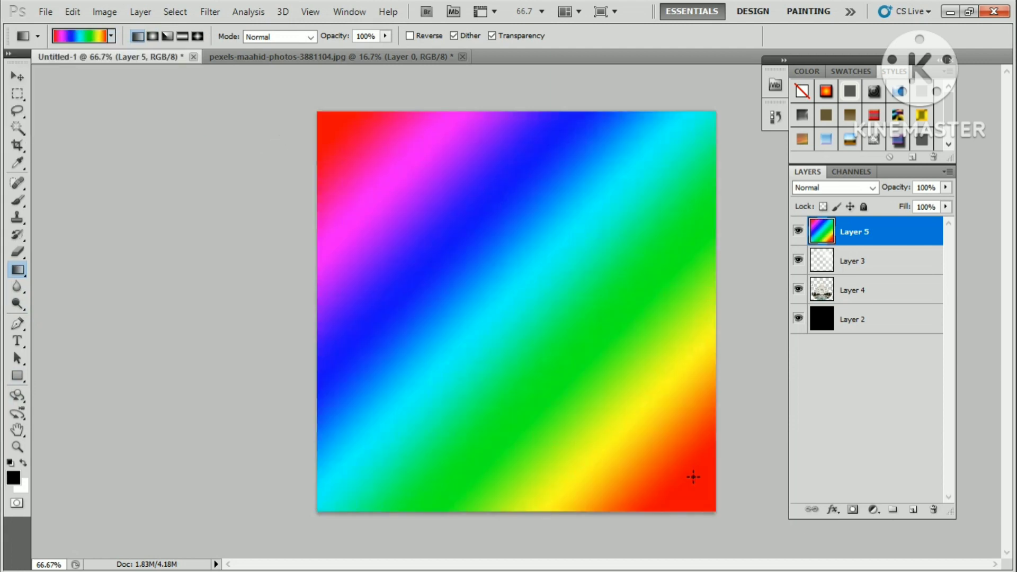
Try the Overlay, Subtract and Hard Light blend modes on the rainbow gradient layer.
{"action": "left_click", "coordinate": [871, 187]}
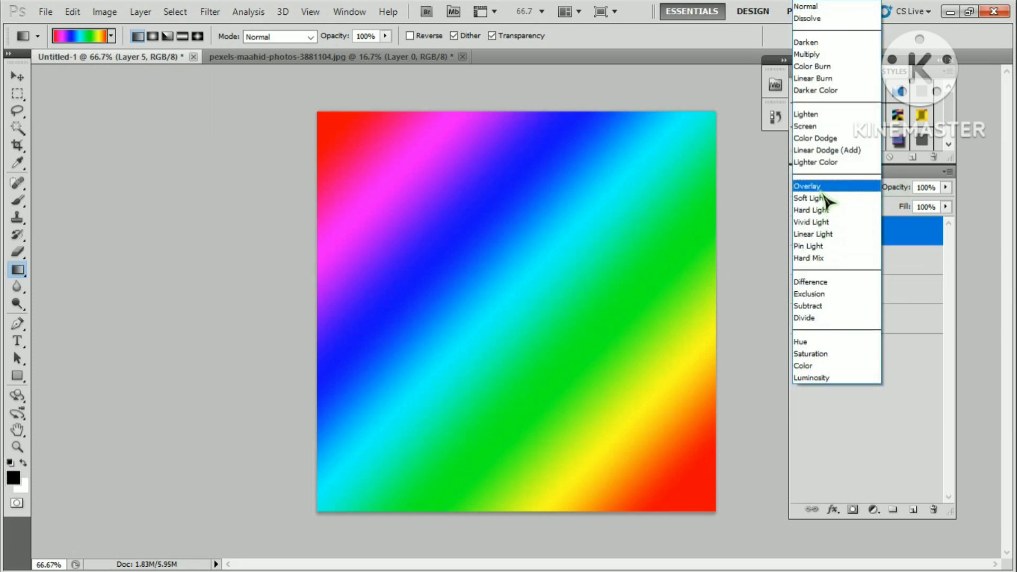
{"action": "left_click", "coordinate": [822, 186]}
{"action": "left_click", "coordinate": [871, 188]}
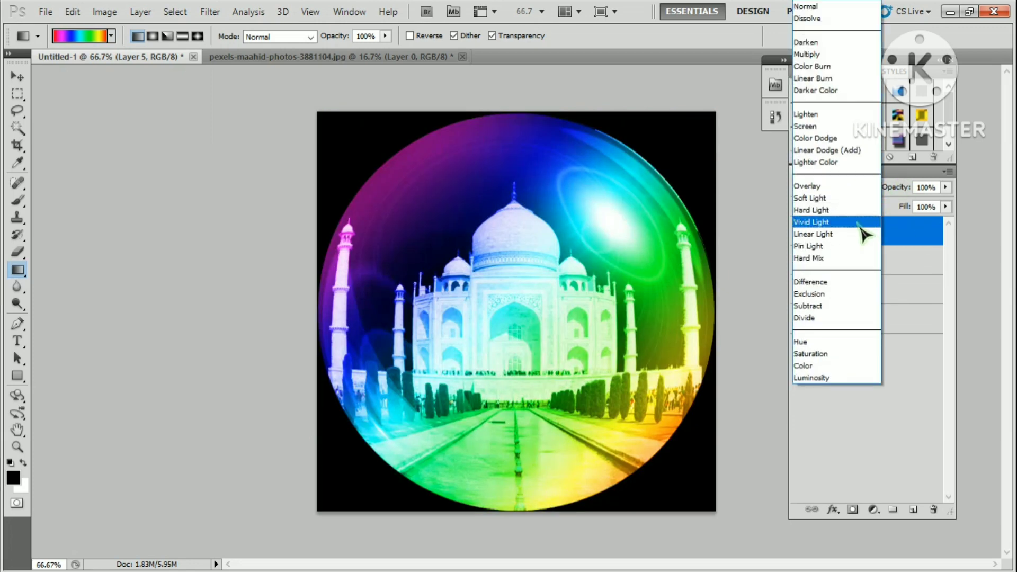
{"action": "left_click", "coordinate": [836, 306]}
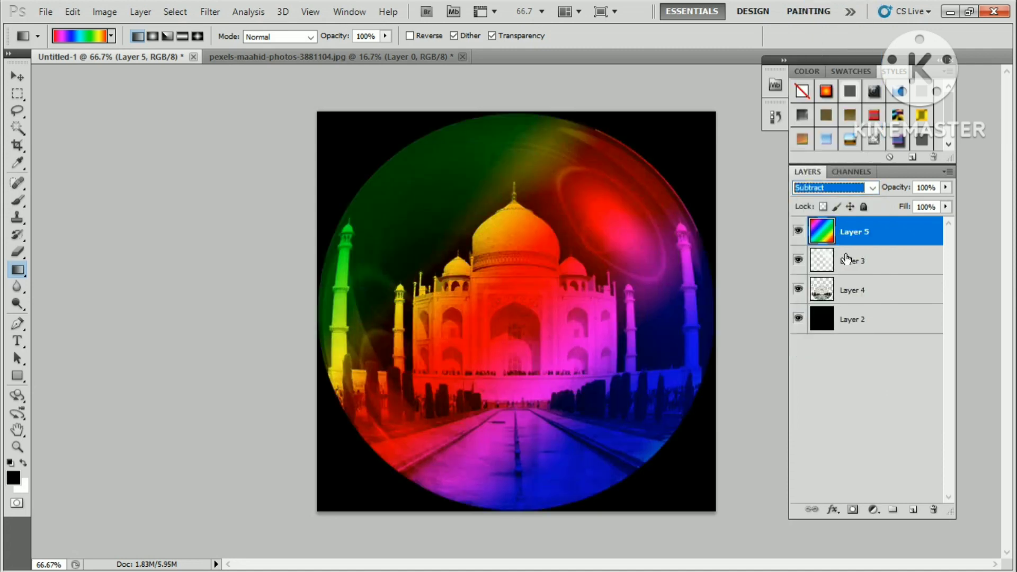
{"action": "left_click", "coordinate": [872, 192]}
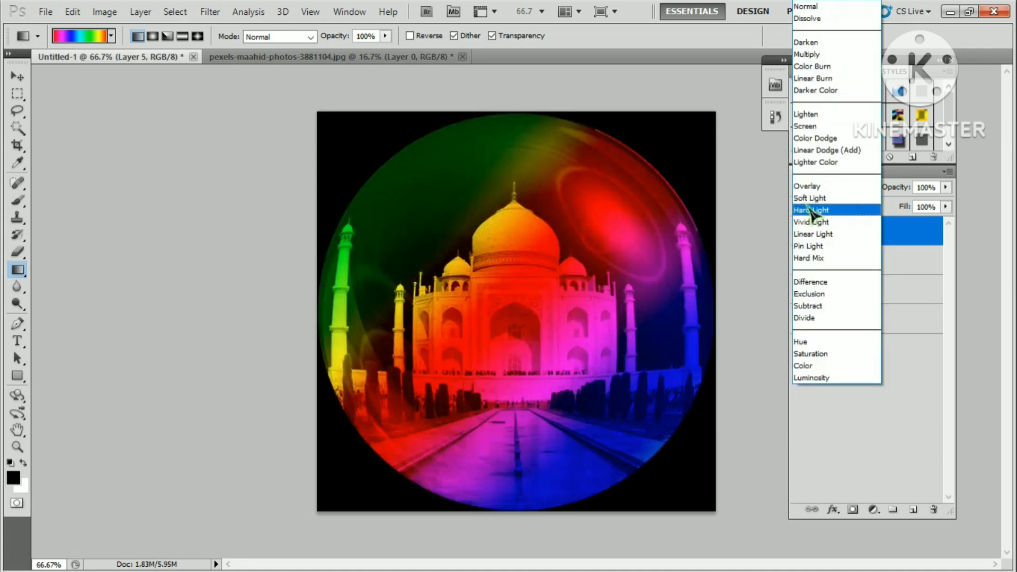
{"action": "left_click", "coordinate": [873, 208]}
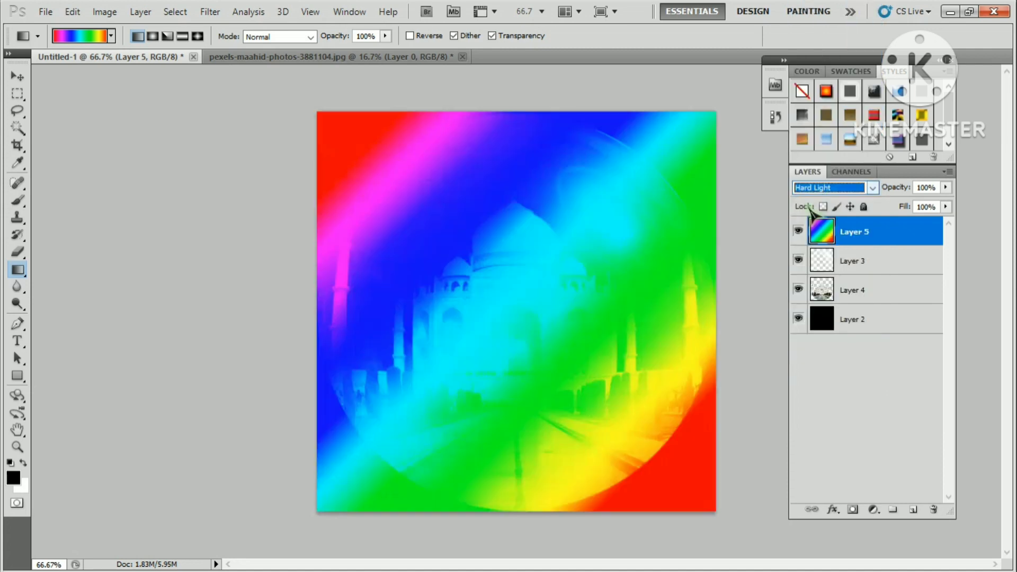
Set the rainbow gradient layer's blend mode to Soft Light.
{"action": "left_click", "coordinate": [873, 188]}
{"action": "left_click", "coordinate": [838, 195]}
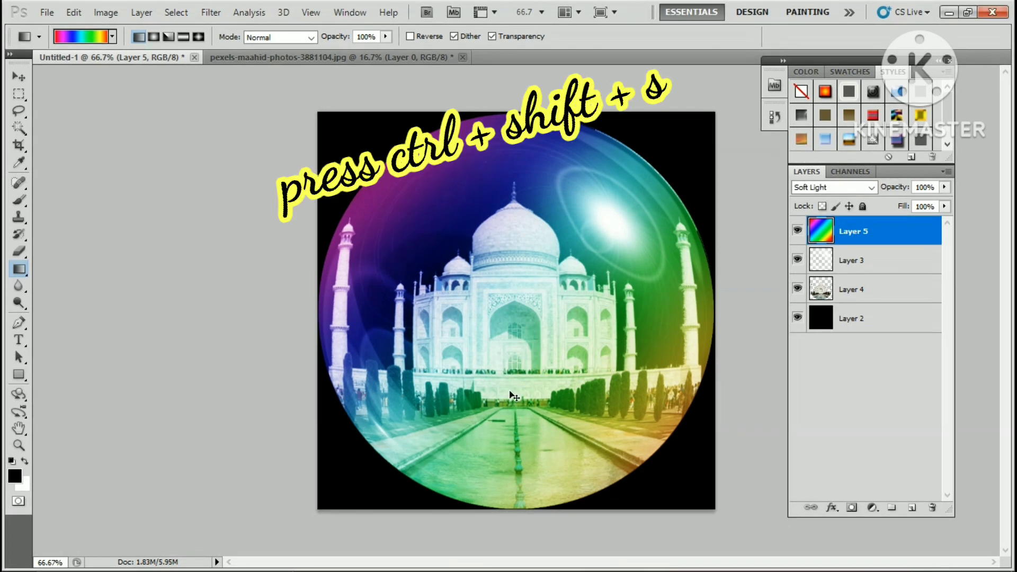
Save a JPEG copy of the sphere image to the Desktop as "study with computer" at the highest image quality.
{"action": "key", "text": "ctrl+shift+s"}
{"action": "left_click", "coordinate": [347, 154]}
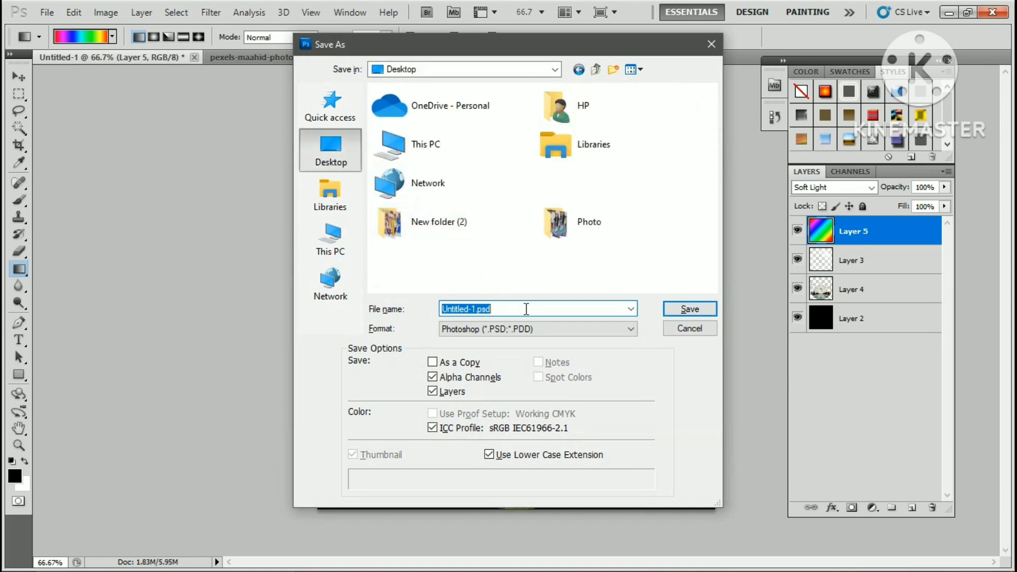
{"action": "left_click", "coordinate": [609, 329]}
{"action": "left_click", "coordinate": [558, 428]}
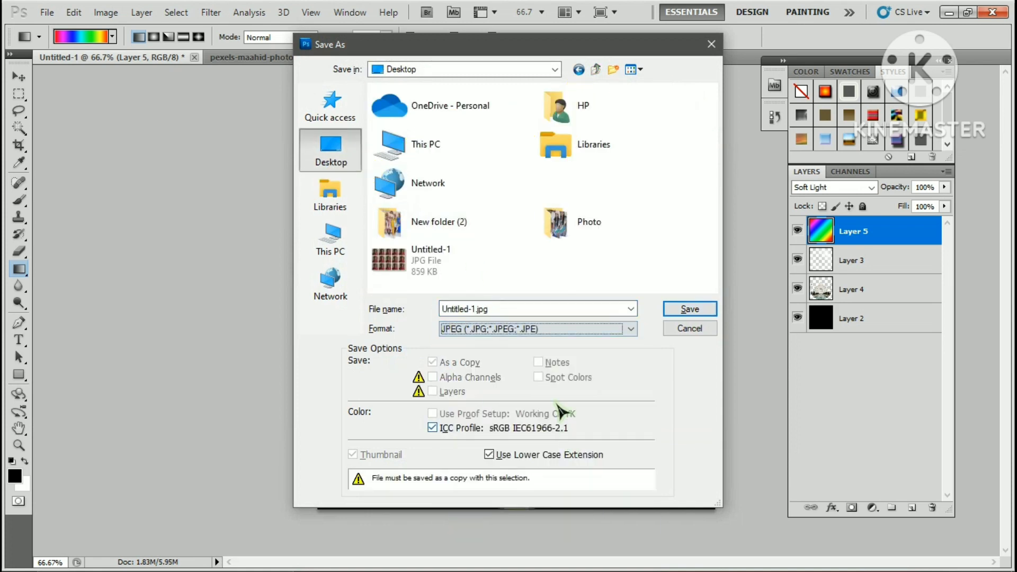
{"action": "double_click", "coordinate": [470, 310]}
{"action": "key", "text": "BackSpace"}
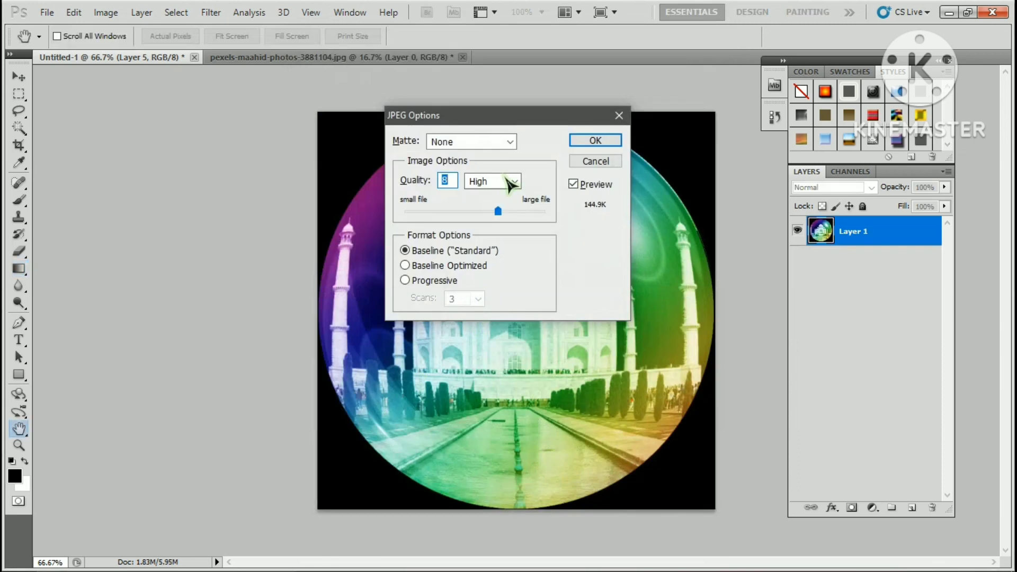
{"action": "left_click_drag", "start_coordinate": [498, 213], "coordinate": [578, 218]}
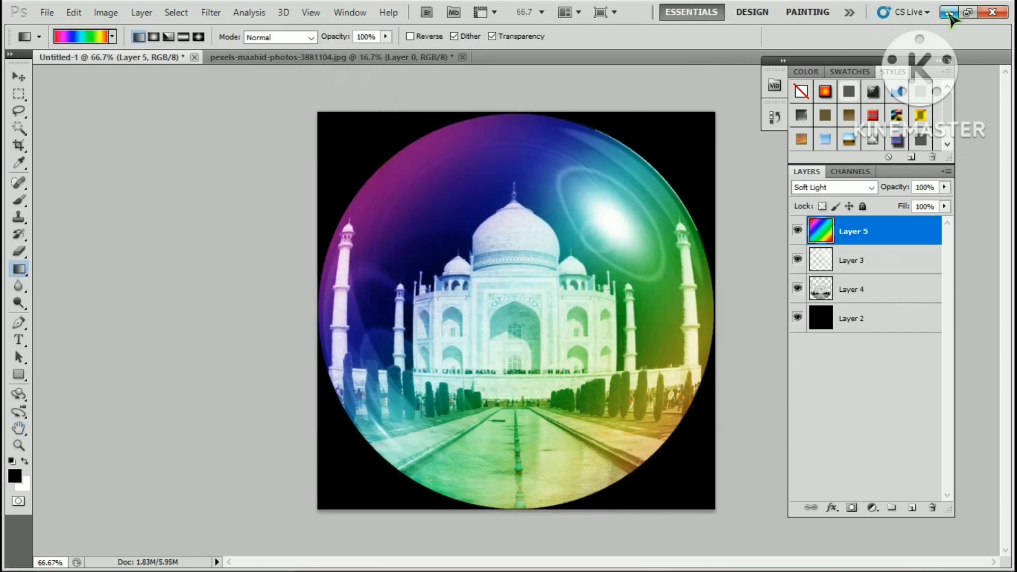
Switch to the desktop, open the saved "study with computer" JPEG in Photos and view it full screen.
{"action": "left_click", "coordinate": [992, 11]}
{"action": "left_click", "coordinate": [510, 230]}
{"action": "left_click", "coordinate": [507, 236]}
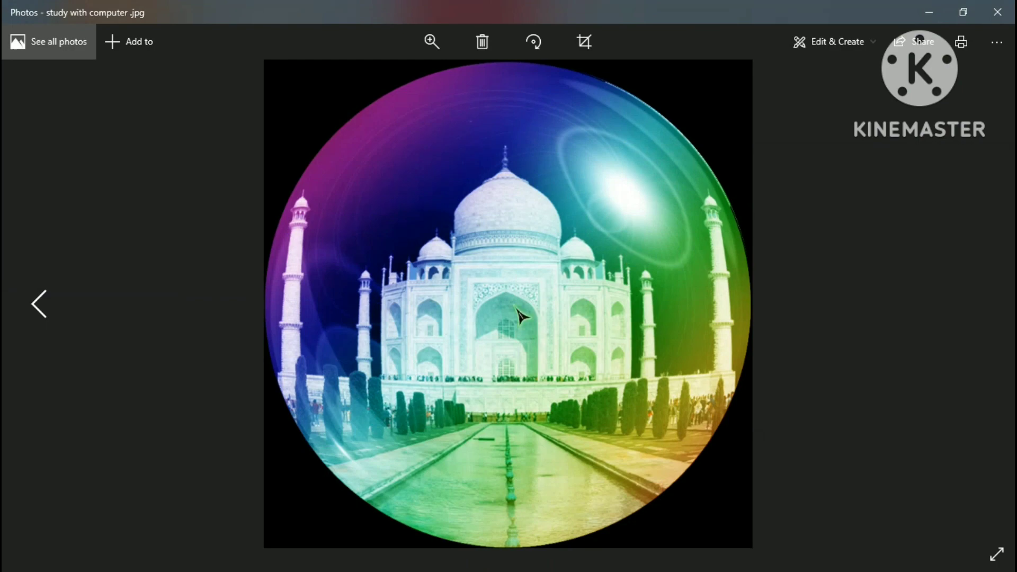
{"action": "left_click", "coordinate": [996, 554]}
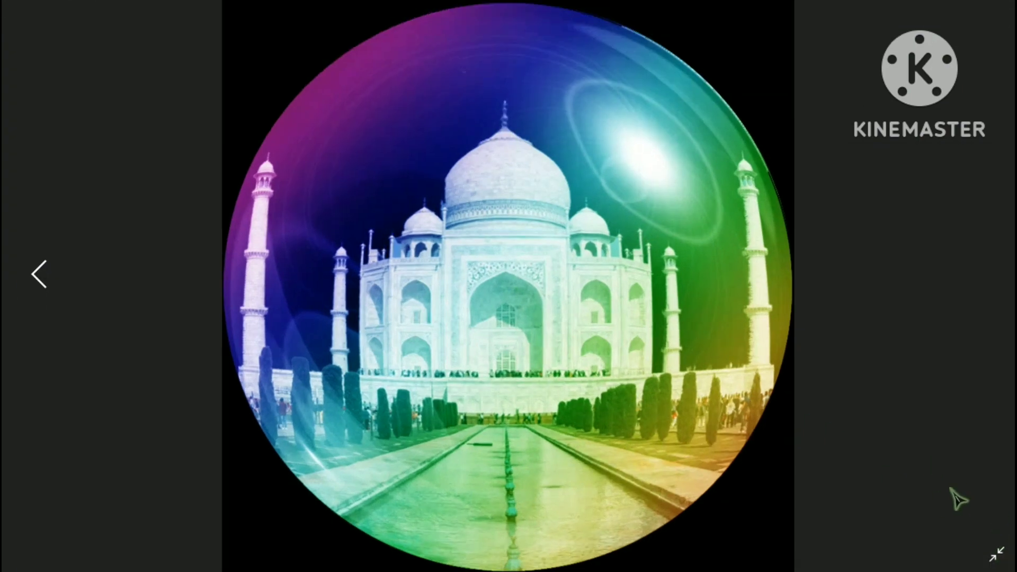